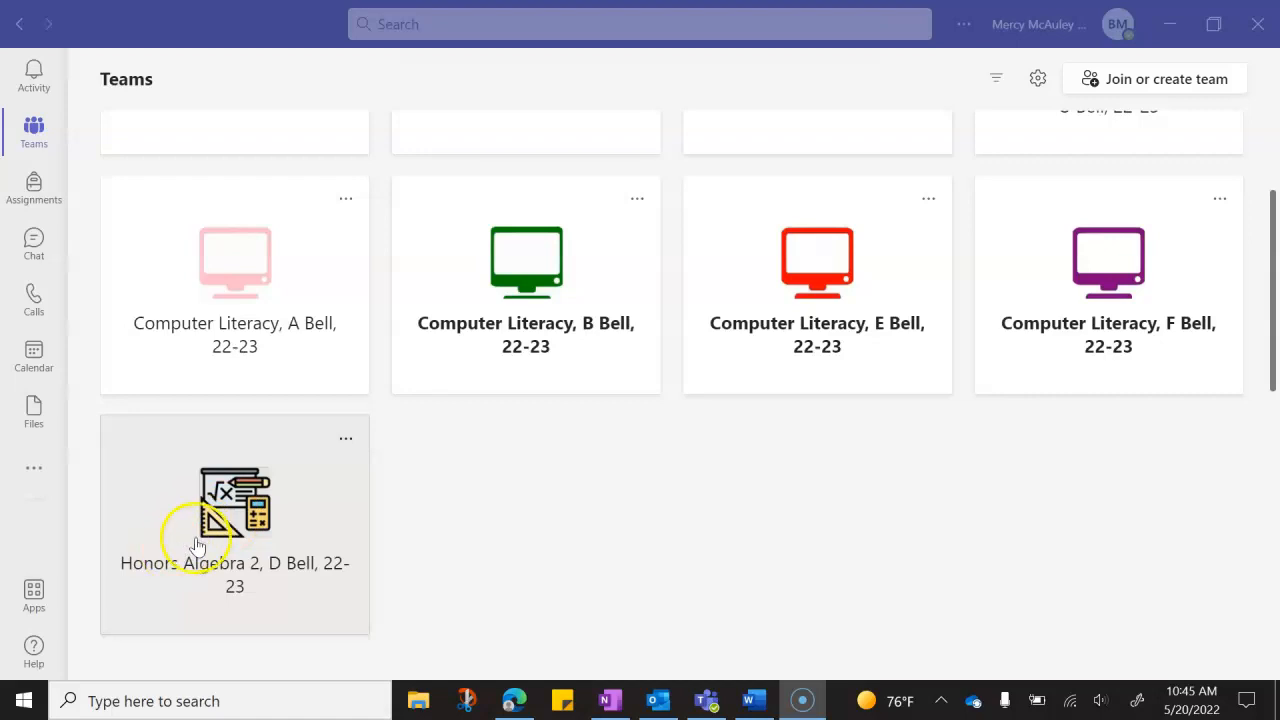
# Open the Honors Algebra 2, D Bell, 22-23 team and go to the welcome area of its General channel
pyautogui.click(230, 530)
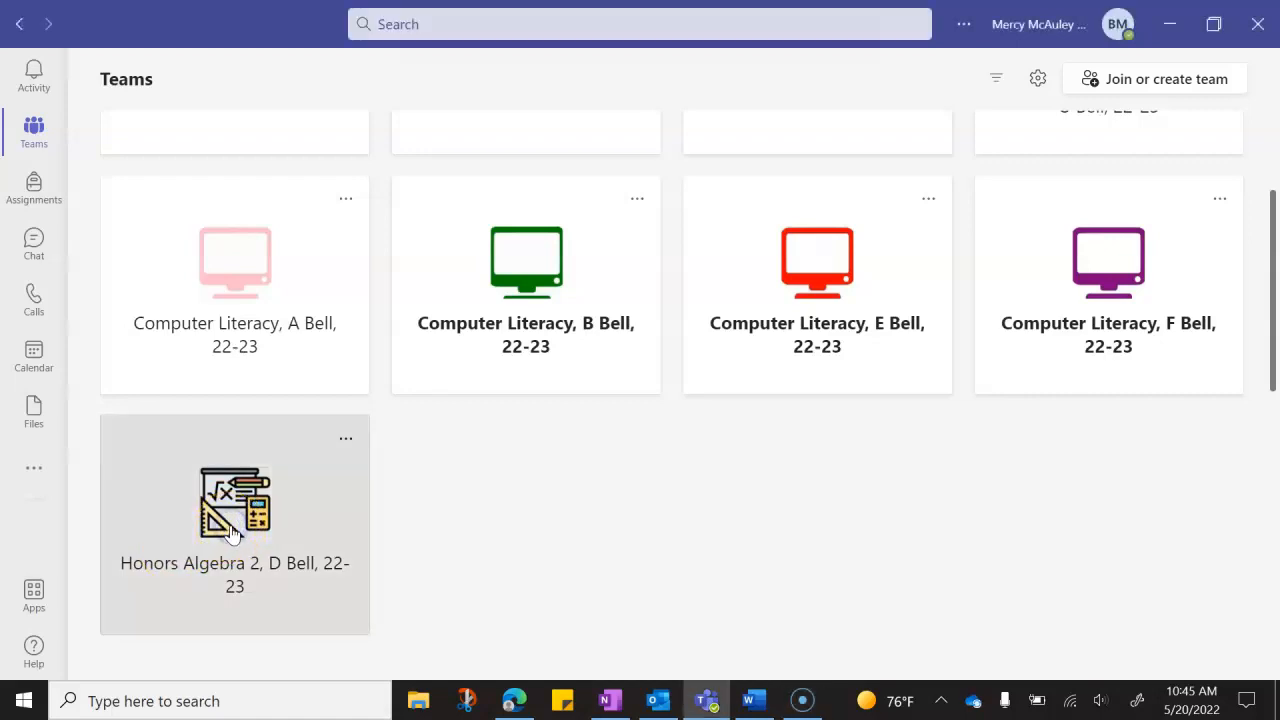
pyautogui.click(180, 443)
pyautogui.scroll(3, 615, 420)
pyautogui.scroll(5, 615, 420)
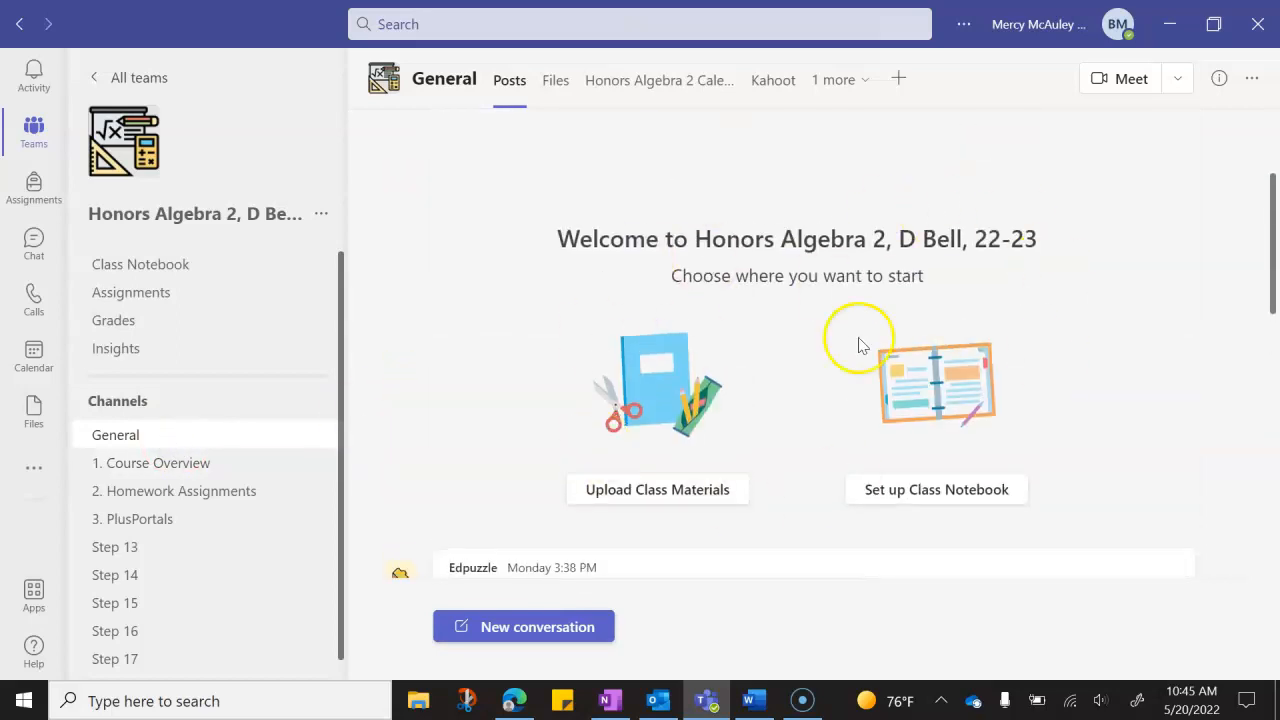
# Start setting up a OneNote Class Notebook from existing notebook content and continue past the overview of its spaces
pyautogui.click(953, 497)
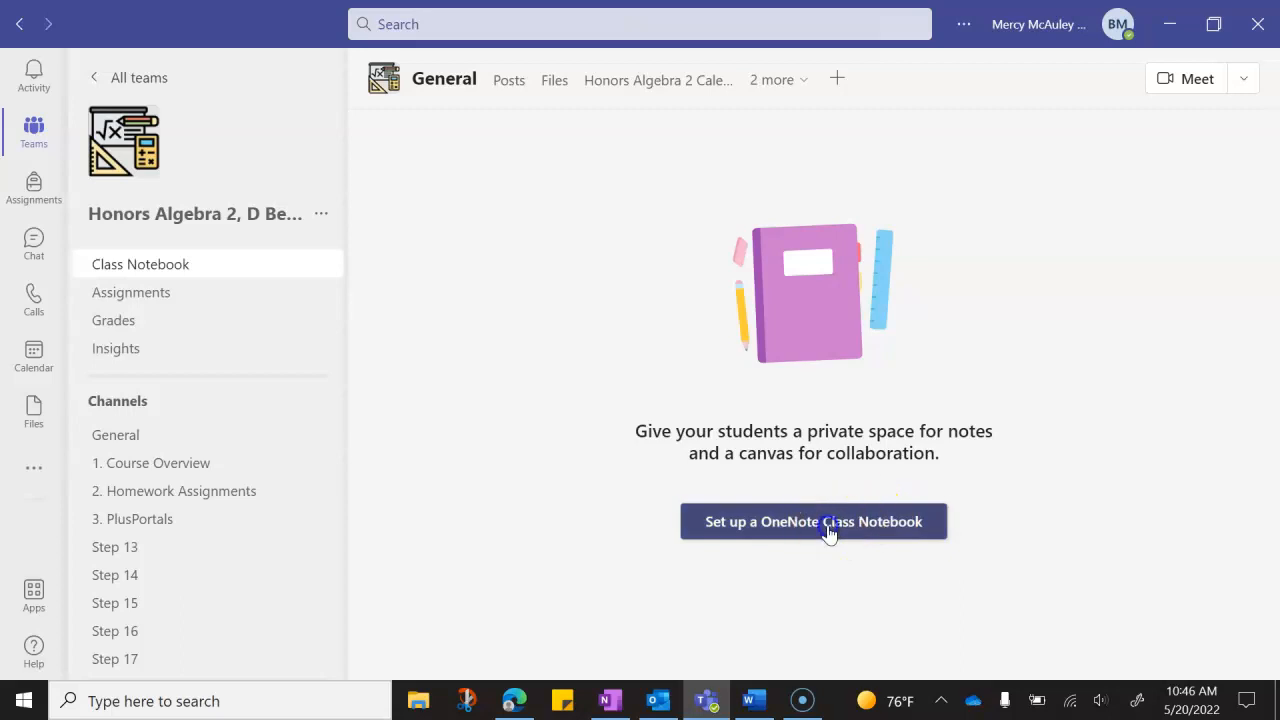
pyautogui.click(828, 529)
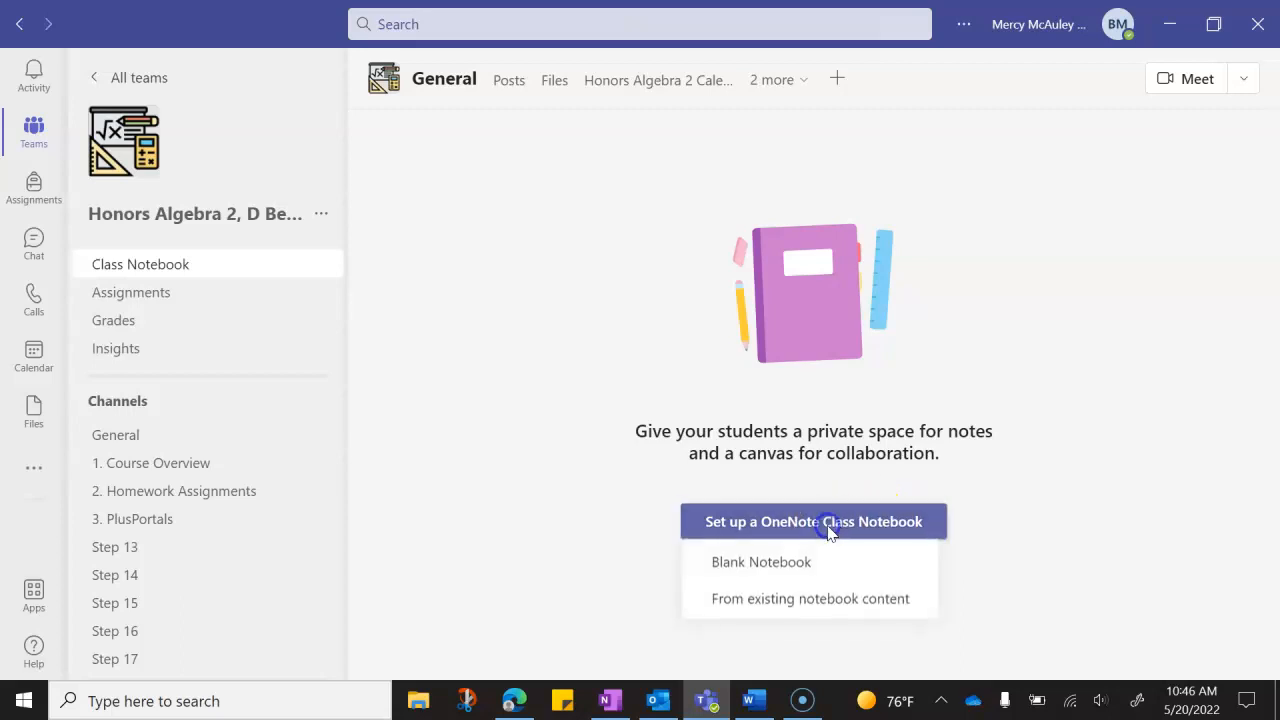
pyautogui.click(791, 600)
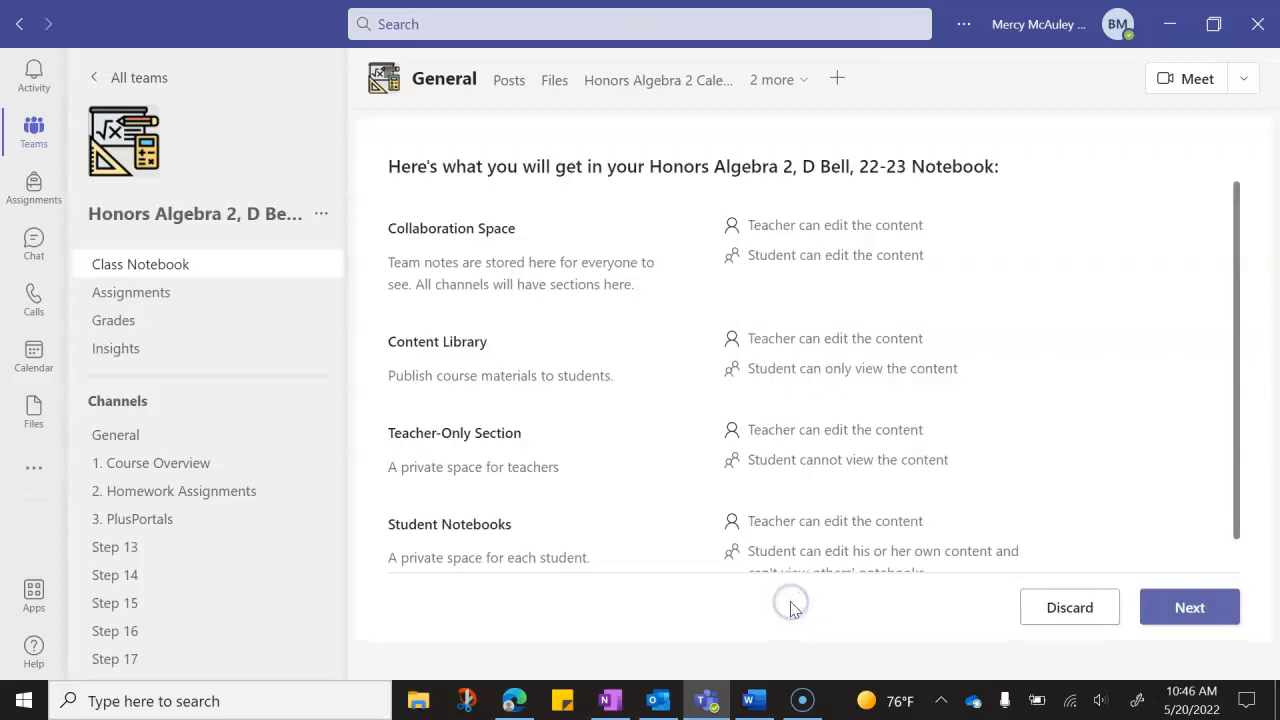
pyautogui.scroll(1, 829, 480)
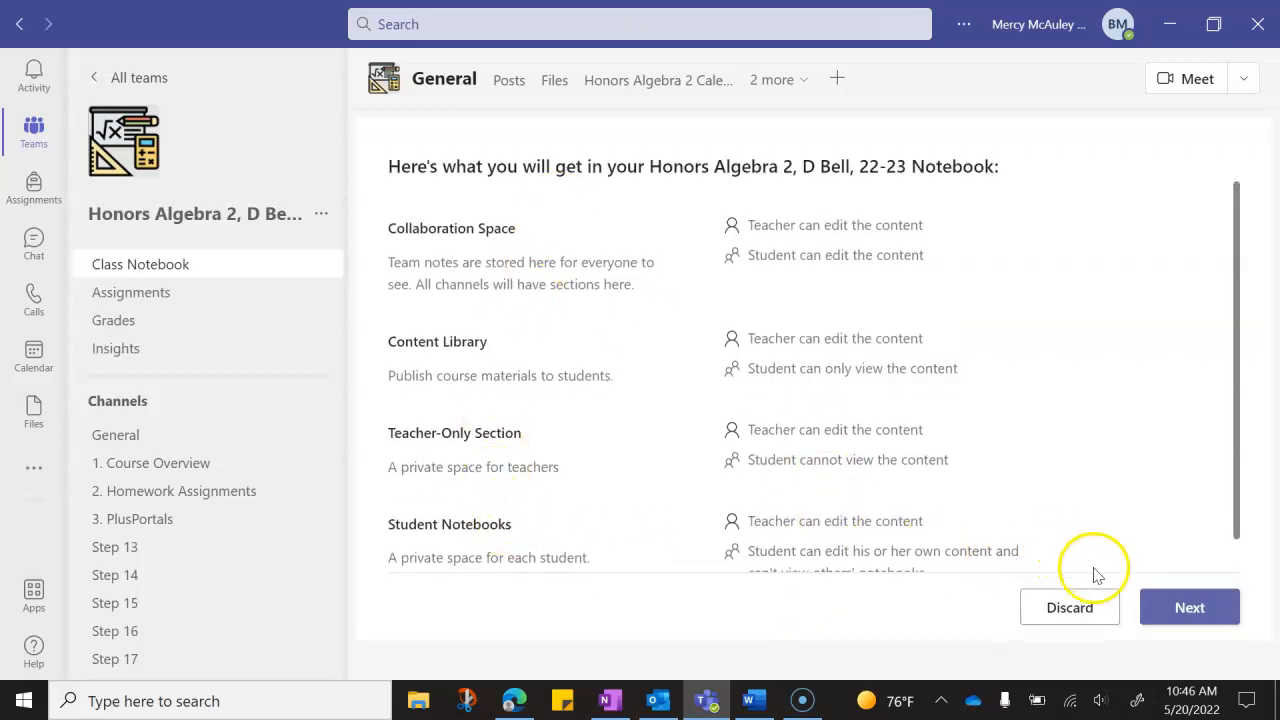
pyautogui.click(1150, 603)
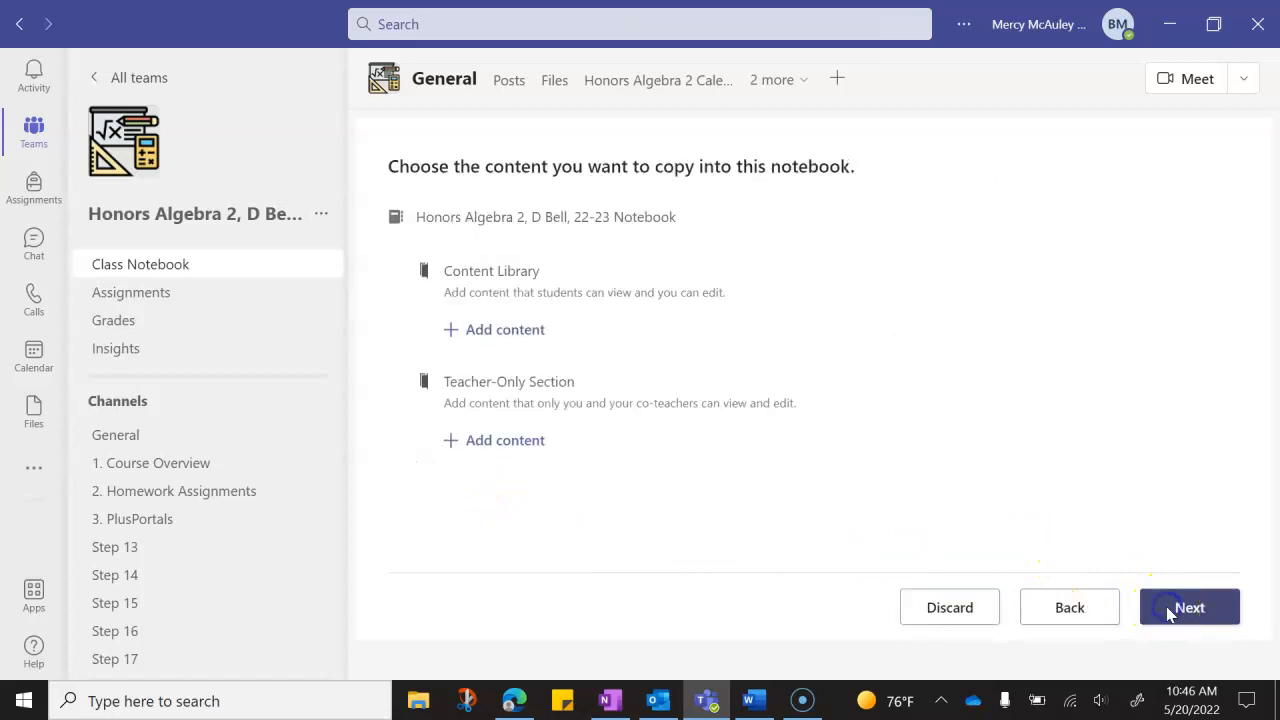
# Choose the 2021-2022 Honors Algebra 2 notebook as the source for the Content Library
pyautogui.click(508, 330)
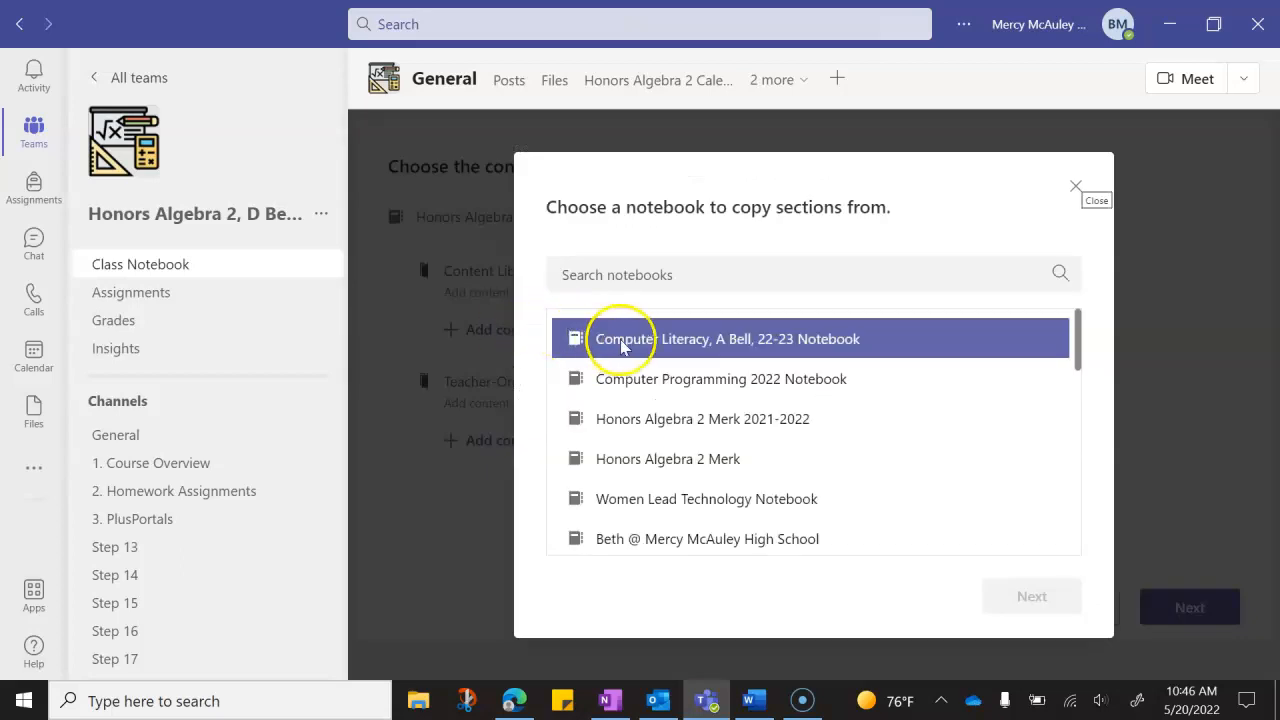
pyautogui.click(752, 428)
pyautogui.click(1012, 600)
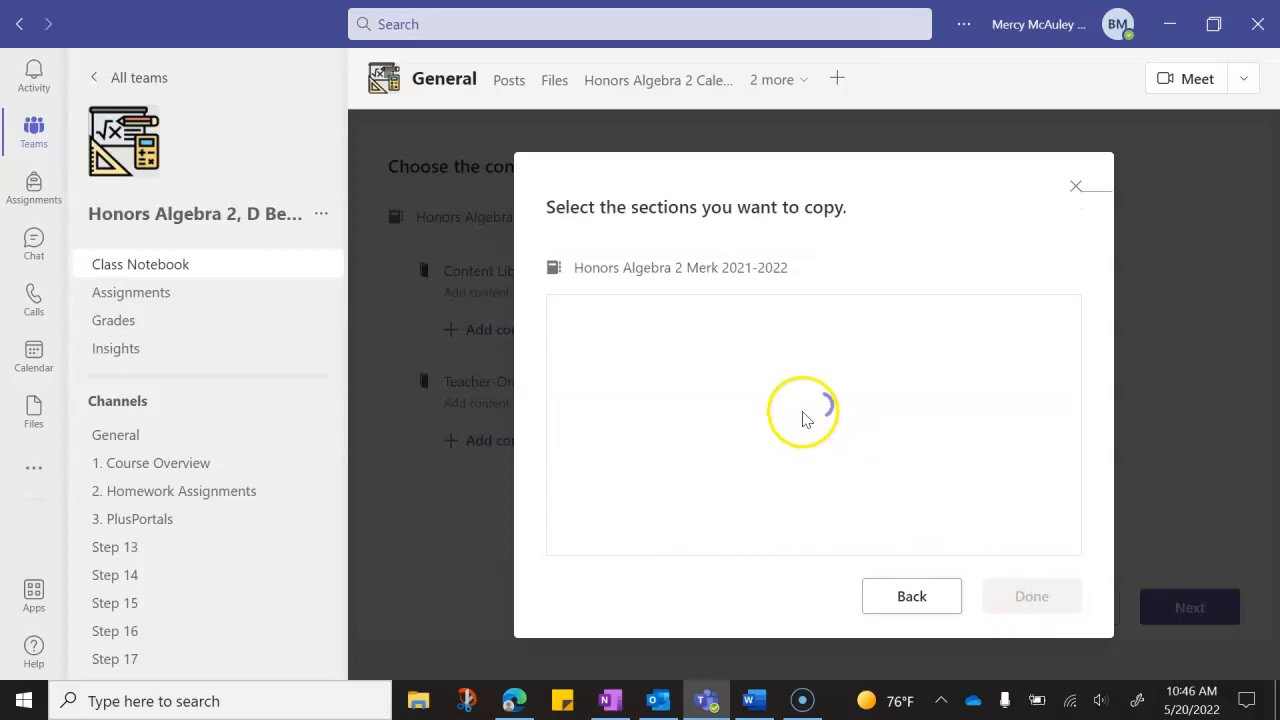
# Add the Answer Keys, Daily Agendas and Unit 1 through Unit 6 Worksheets sections to the Content Library
pyautogui.click(578, 316)
pyautogui.click(597, 357)
pyautogui.click(597, 398)
pyautogui.click(597, 437)
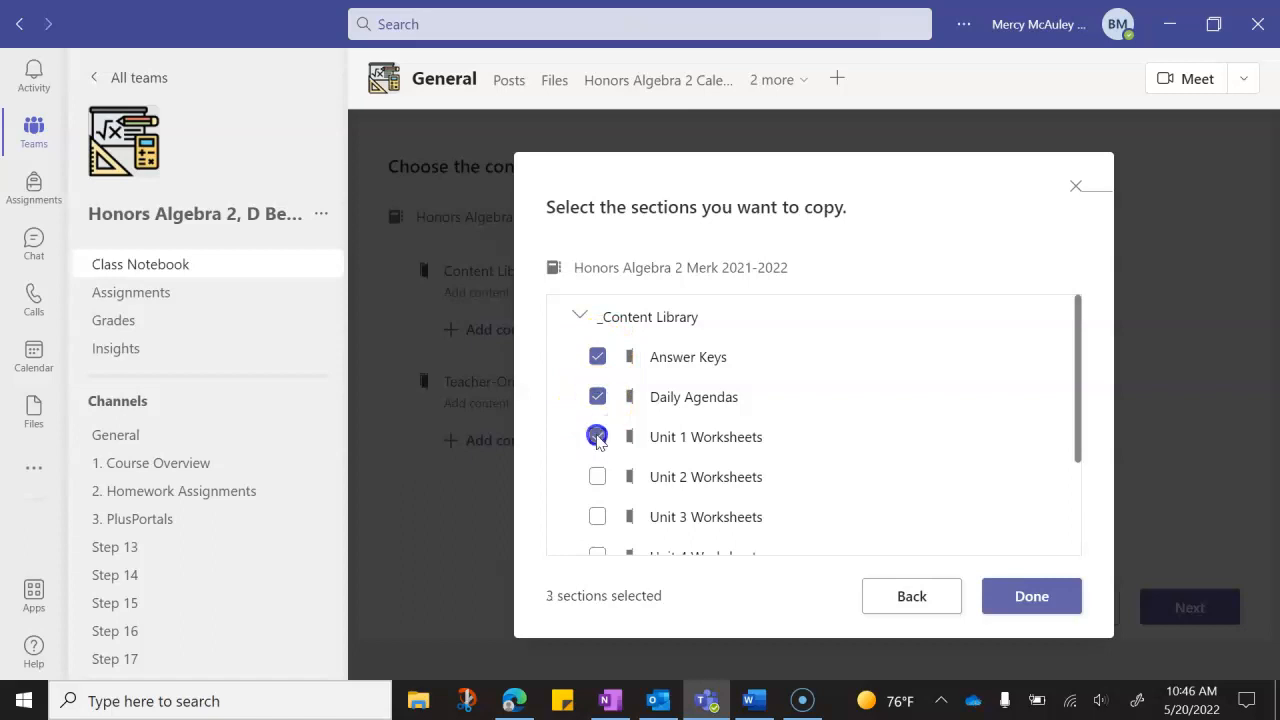
pyautogui.click(597, 477)
pyautogui.click(597, 516)
pyautogui.scroll(-3, 597, 517)
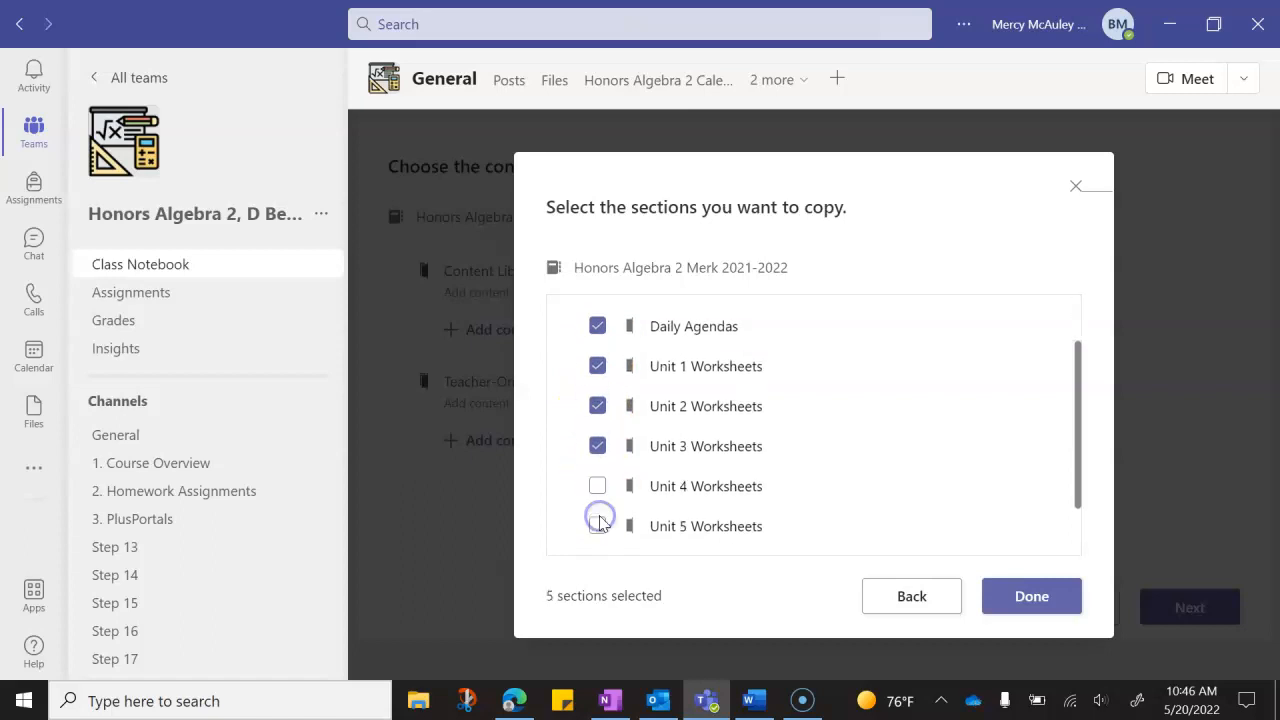
pyautogui.click(599, 416)
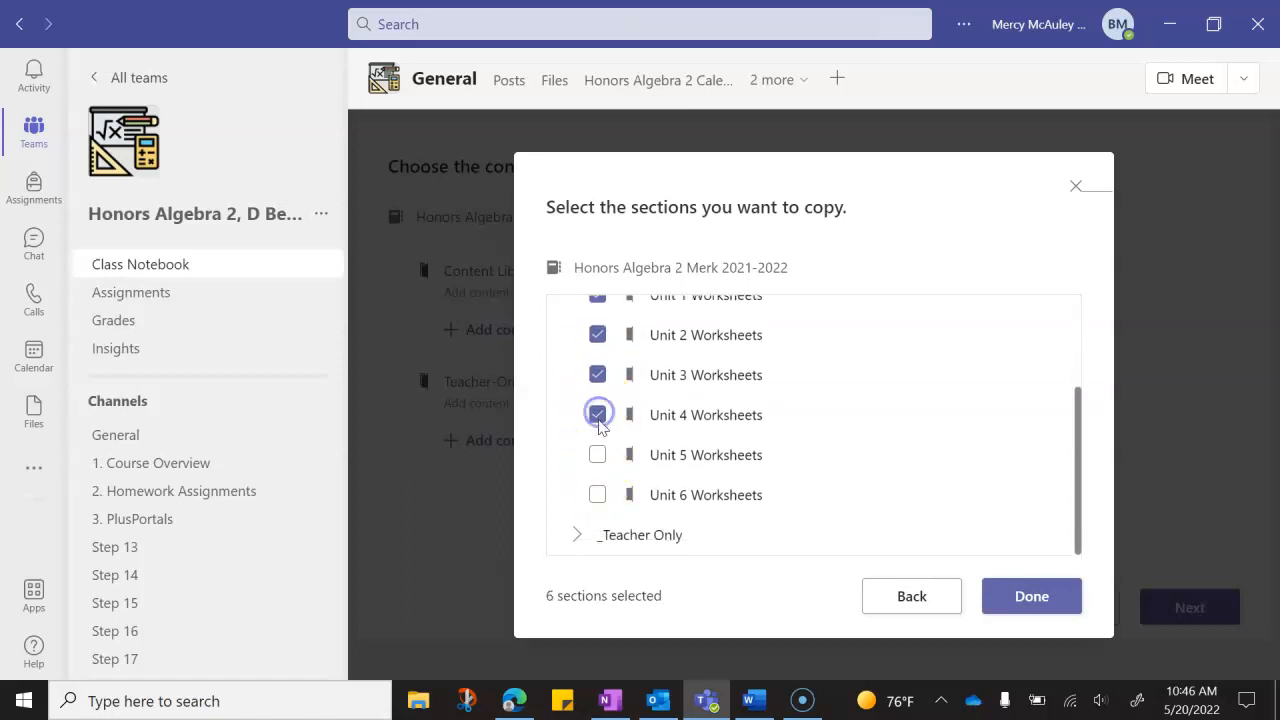
pyautogui.click(598, 456)
pyautogui.click(597, 498)
pyautogui.scroll(3, 671, 440)
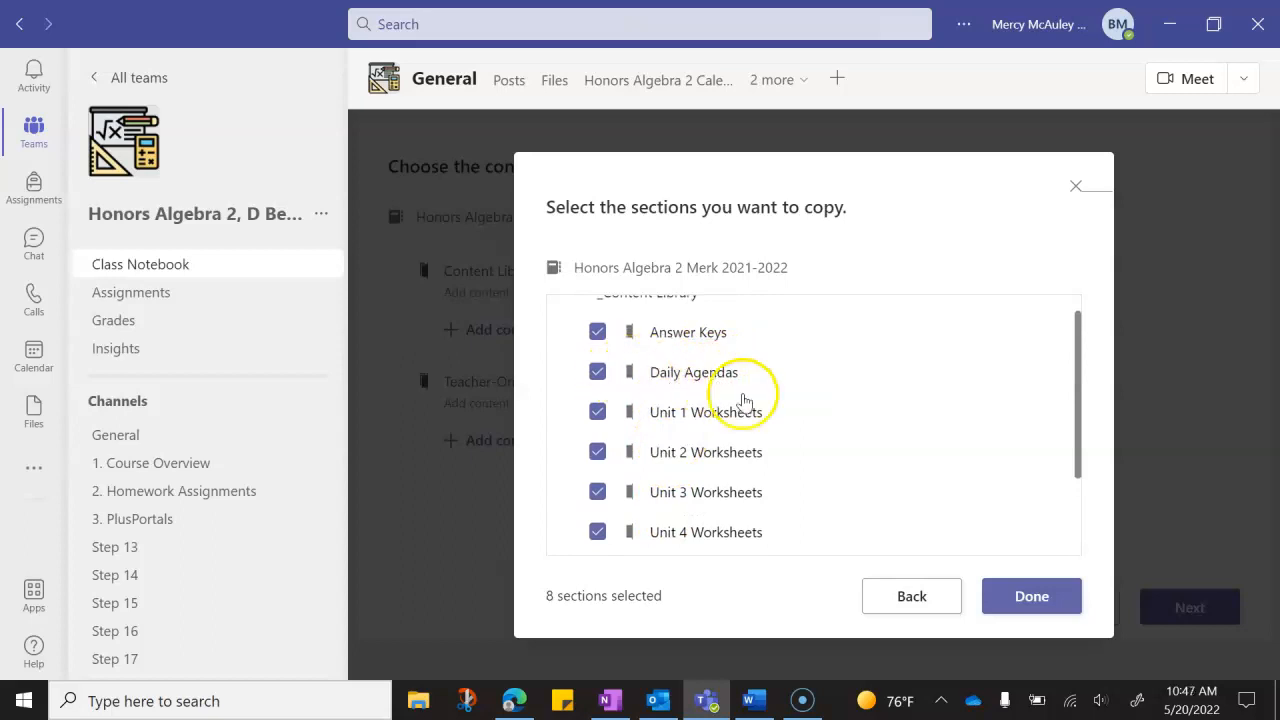
pyautogui.scroll(-3, 800, 480)
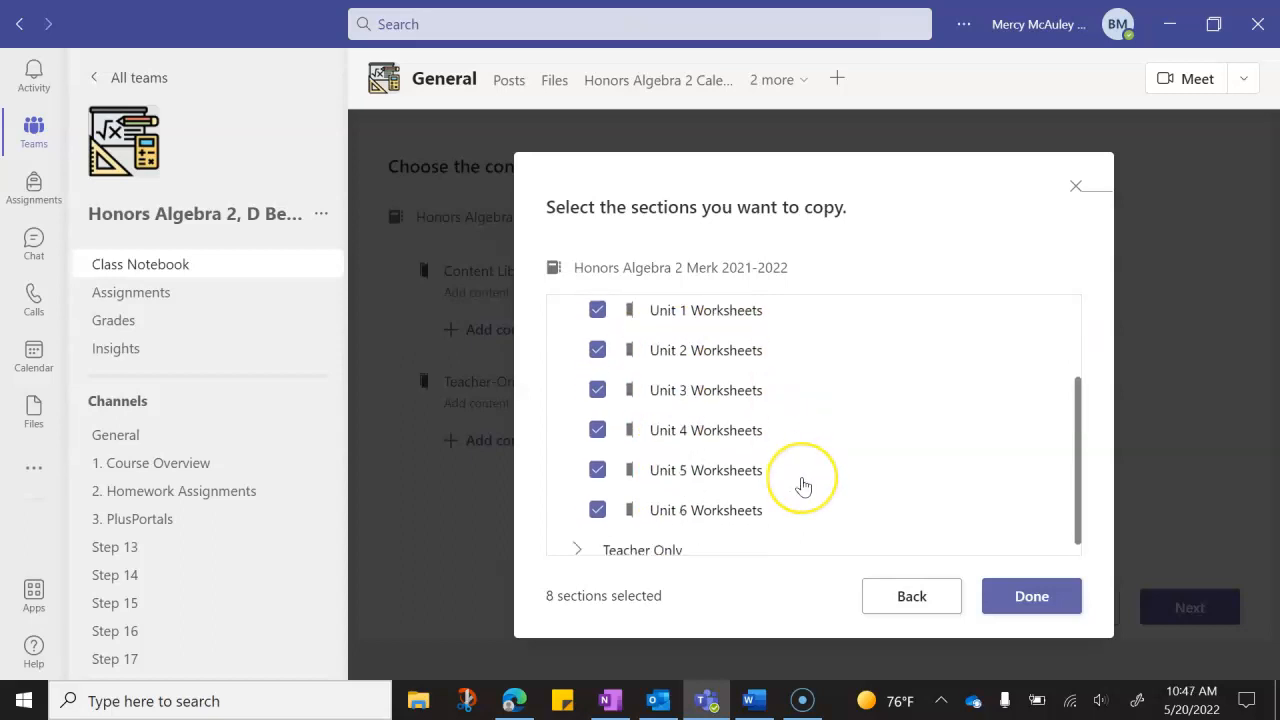
pyautogui.click(576, 535)
pyautogui.scroll(-1, 575, 541)
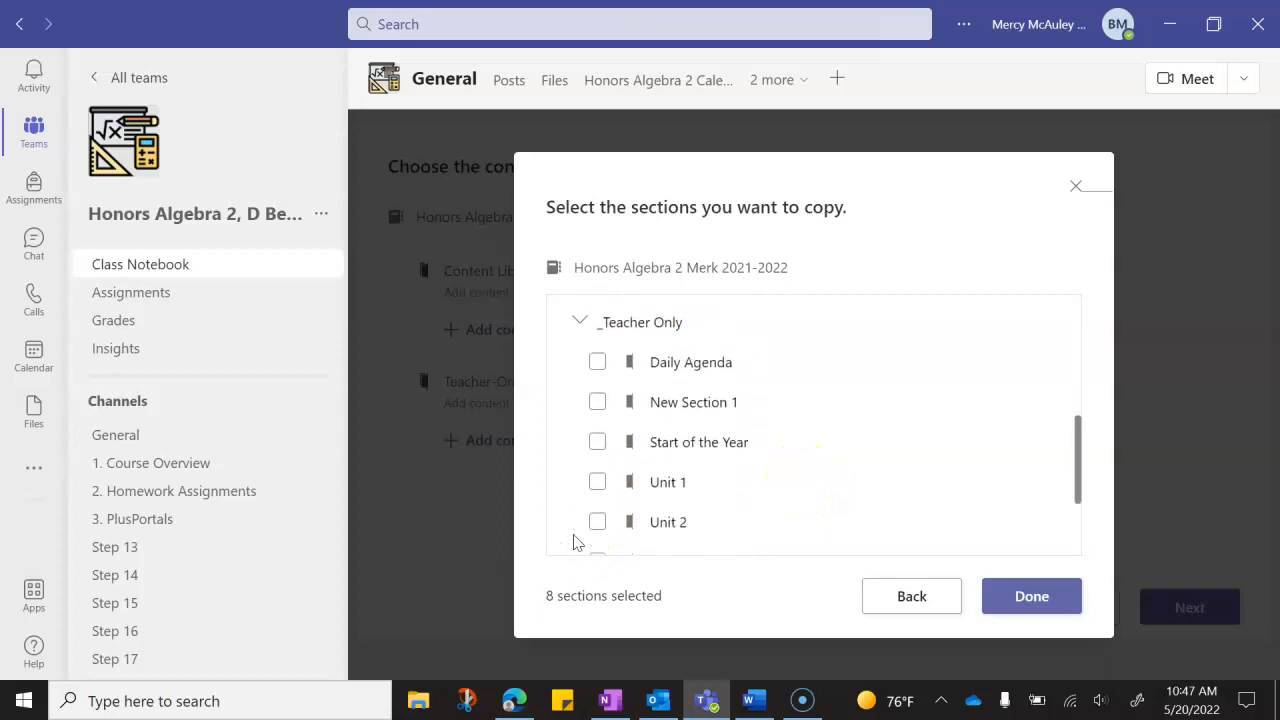
pyautogui.scroll(3, 575, 541)
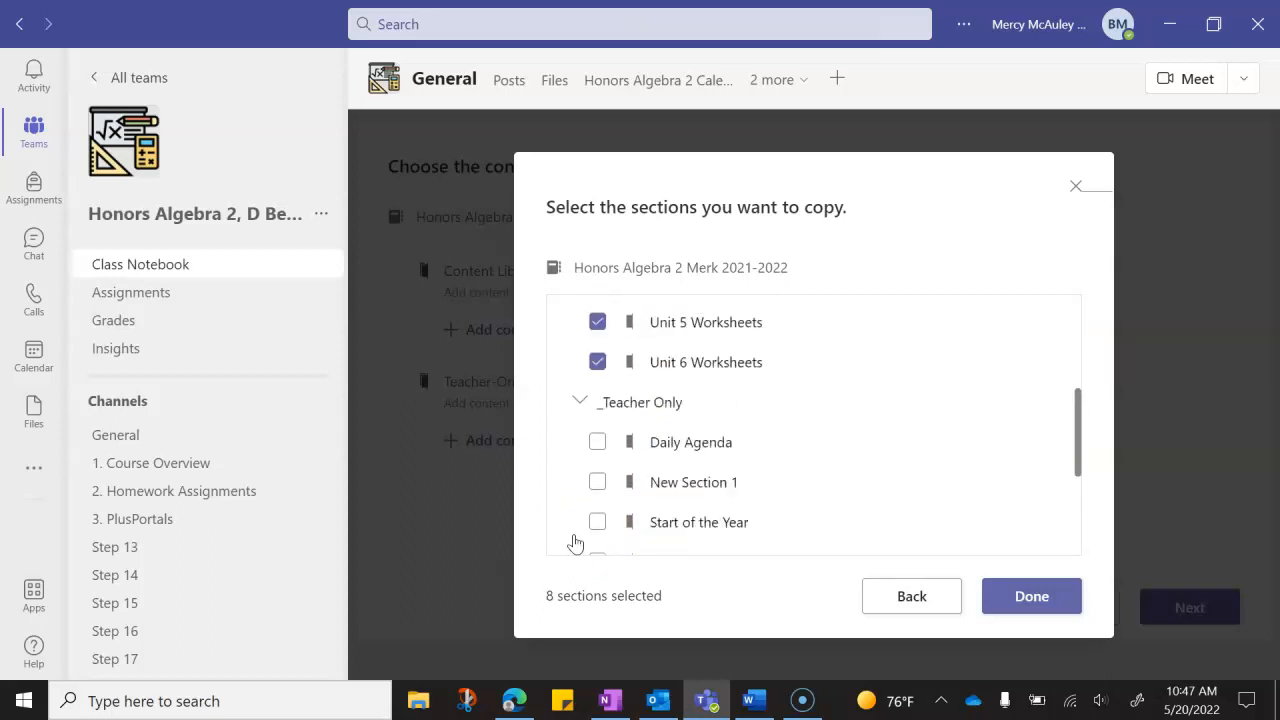
pyautogui.click(1035, 598)
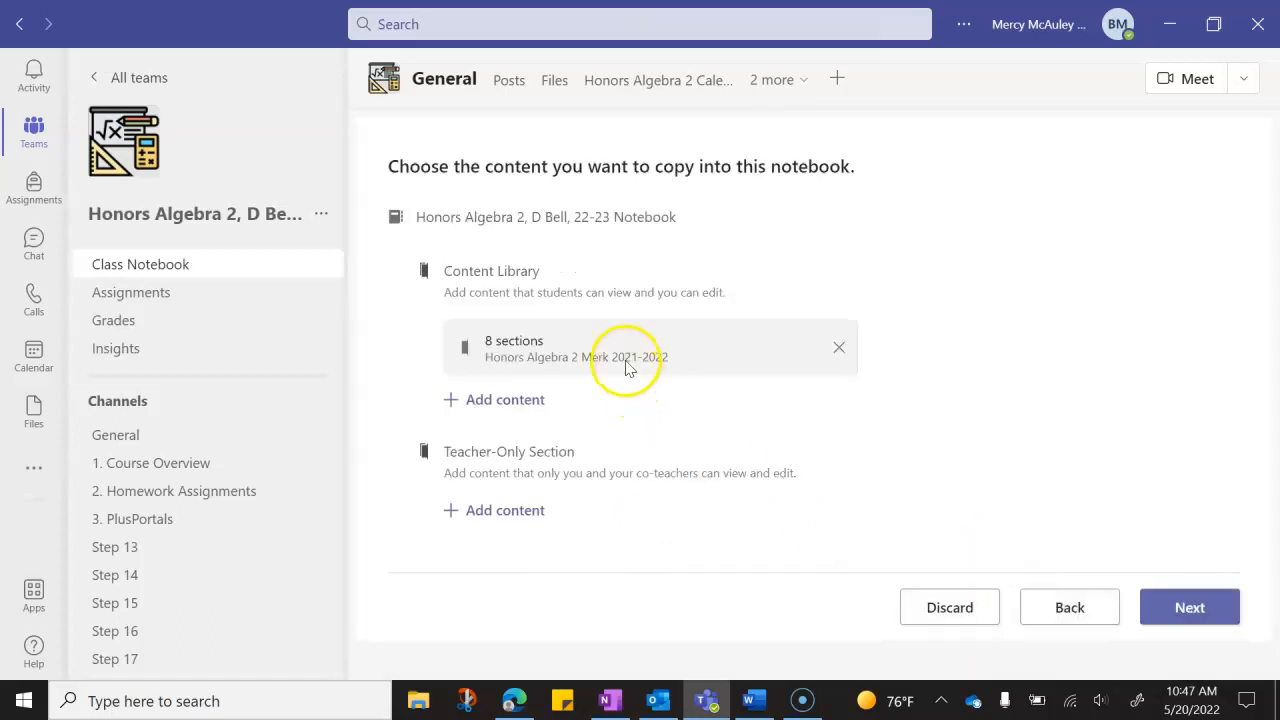
# Choose the 2021-2022 Honors Algebra 2 notebook as the source for the Teacher-Only Section
pyautogui.click(496, 513)
pyautogui.click(671, 425)
pyautogui.click(671, 456)
pyautogui.click(672, 434)
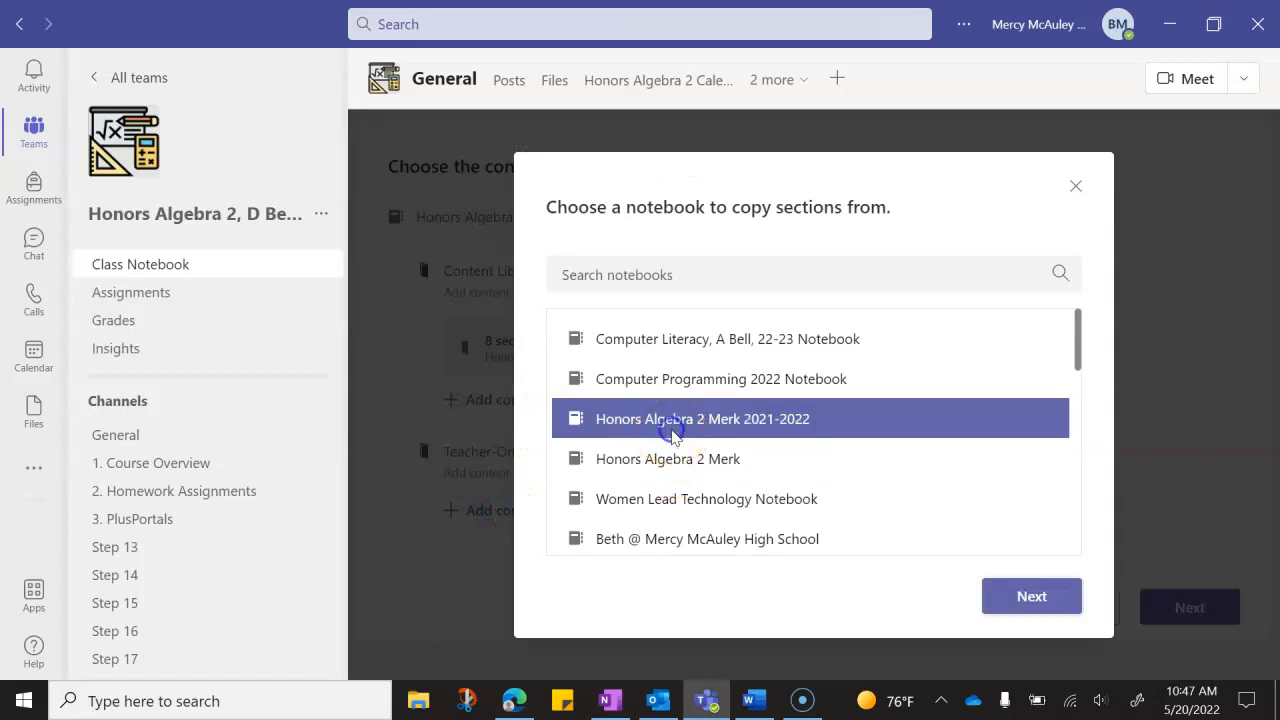
pyautogui.click(1030, 598)
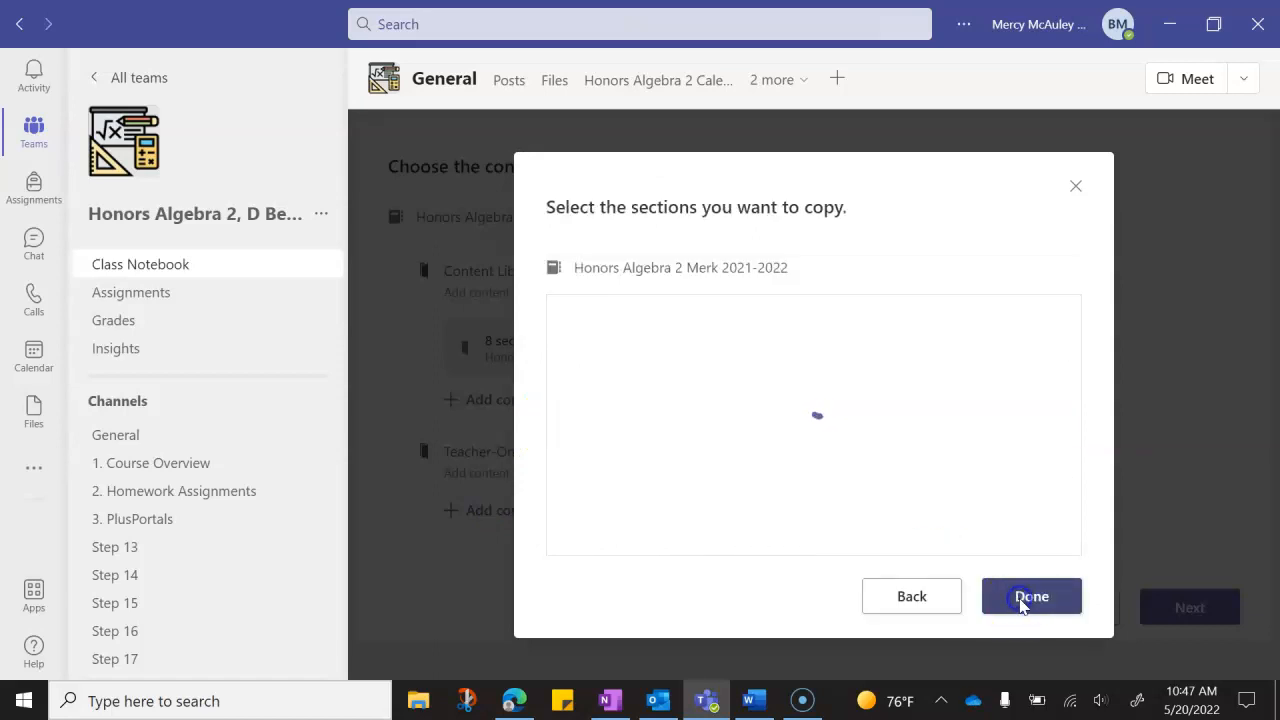
# Add the Daily Agenda, New Section 1, Start of the Year and Unit 1 through Unit 6 sections to the Teacher-Only Section
pyautogui.click(577, 357)
pyautogui.click(597, 397)
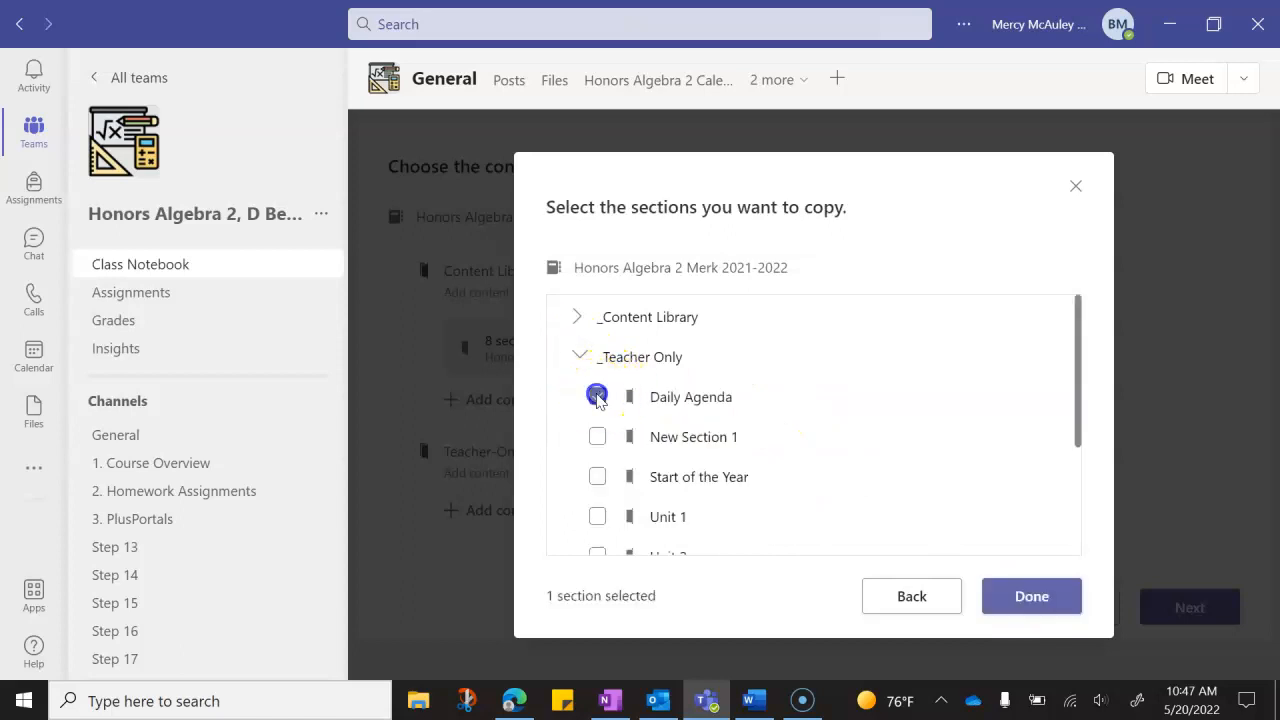
pyautogui.click(597, 437)
pyautogui.click(597, 477)
pyautogui.click(597, 517)
pyautogui.scroll(-3, 597, 520)
pyautogui.click(597, 373)
pyautogui.click(597, 413)
pyautogui.click(597, 453)
pyautogui.click(597, 493)
pyautogui.click(597, 535)
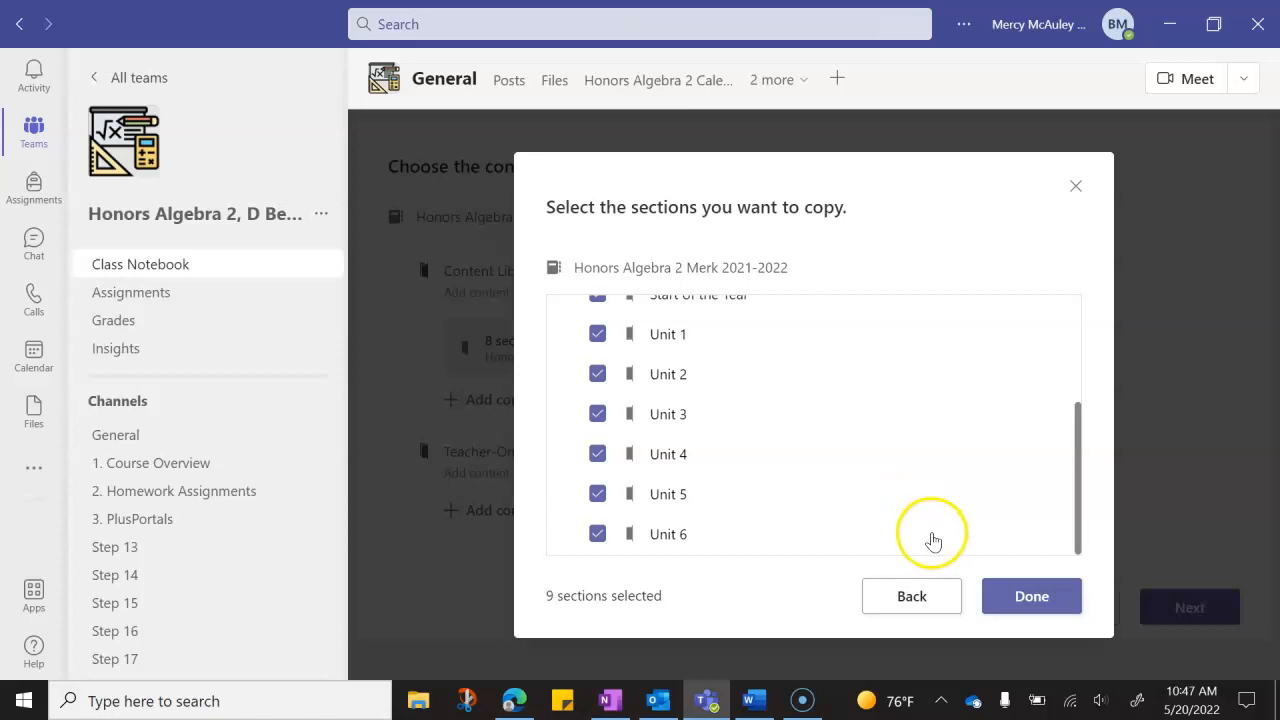
pyautogui.click(1033, 598)
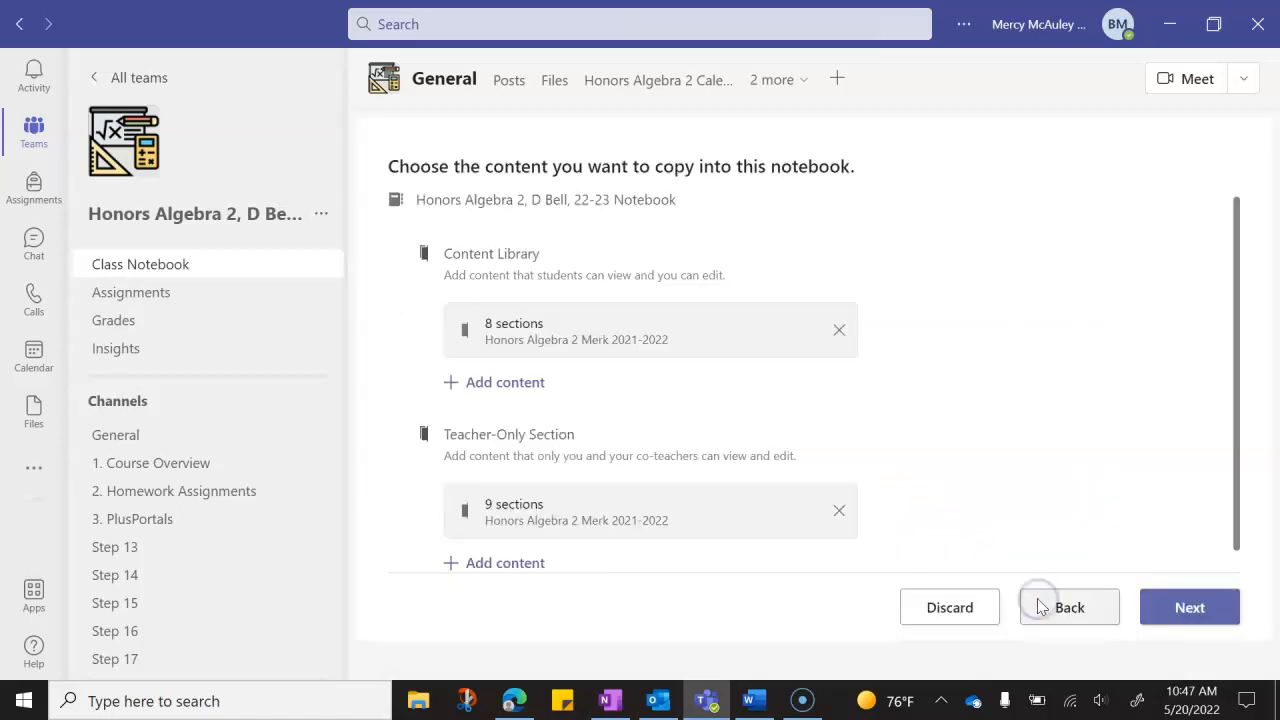
# Continue to the students' private space setup and remove the suggested Quizzes and Handouts sections
pyautogui.click(1190, 606)
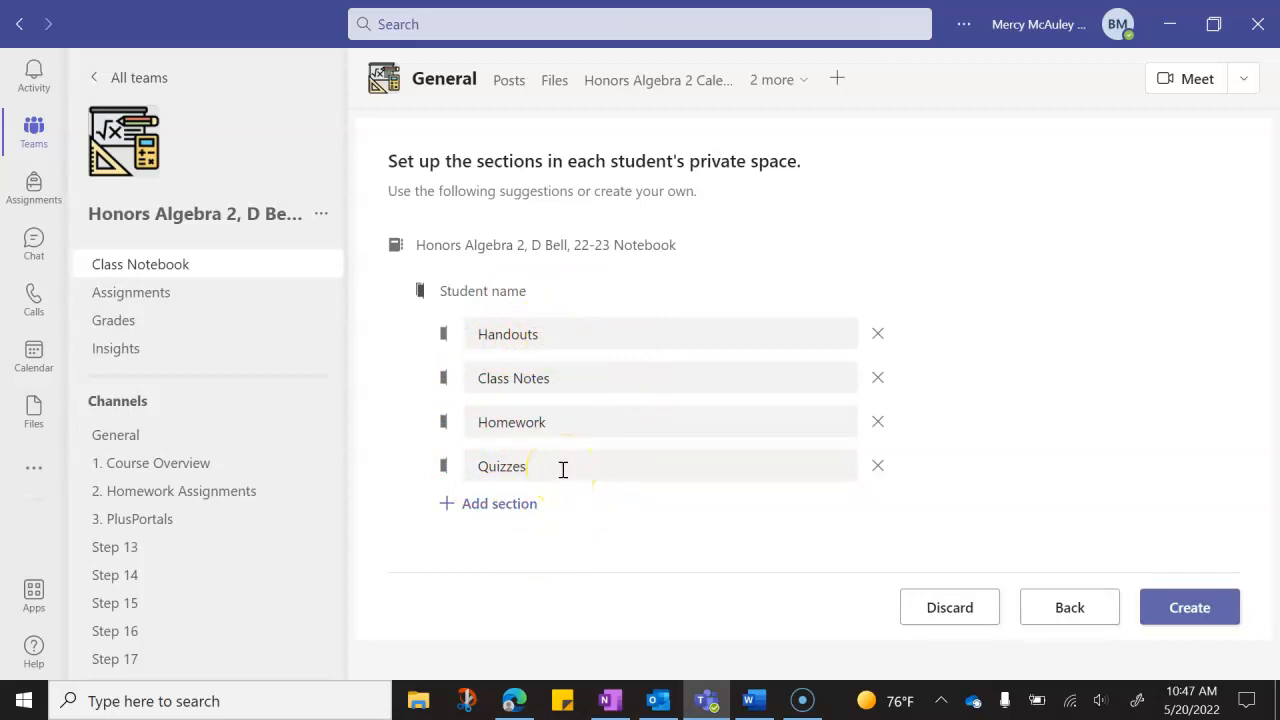
pyautogui.click(876, 467)
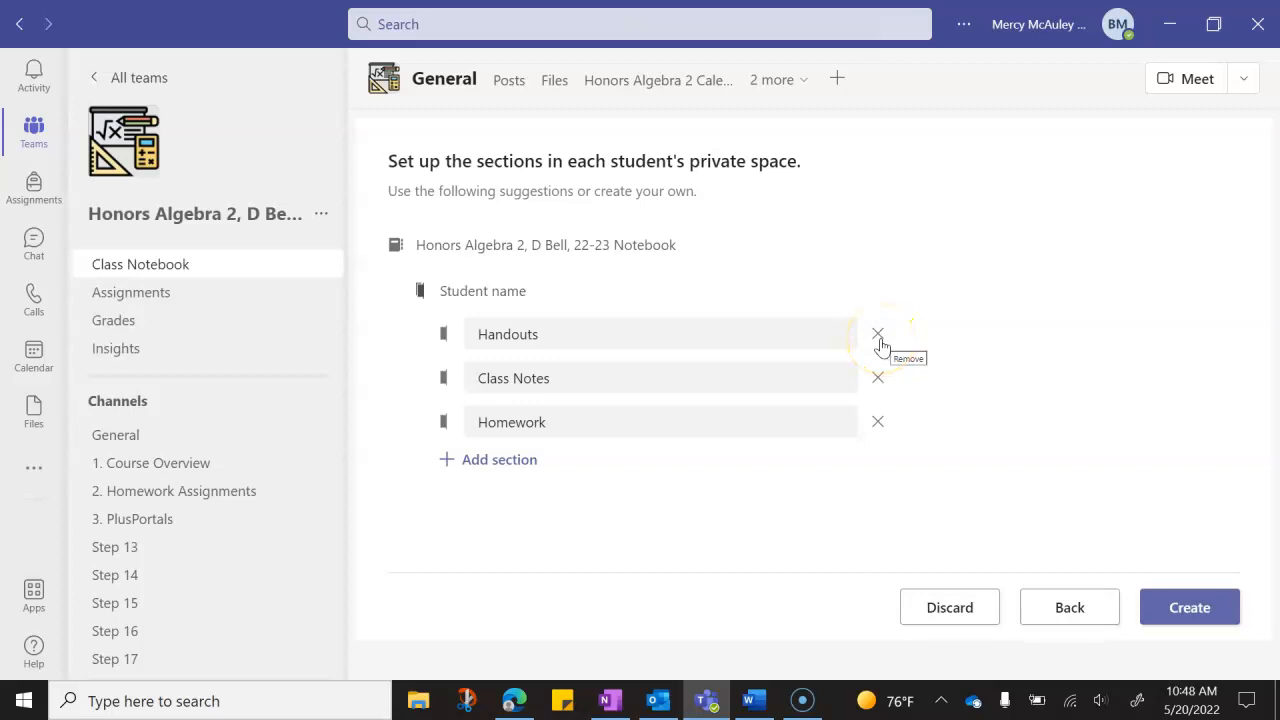
pyautogui.click(879, 338)
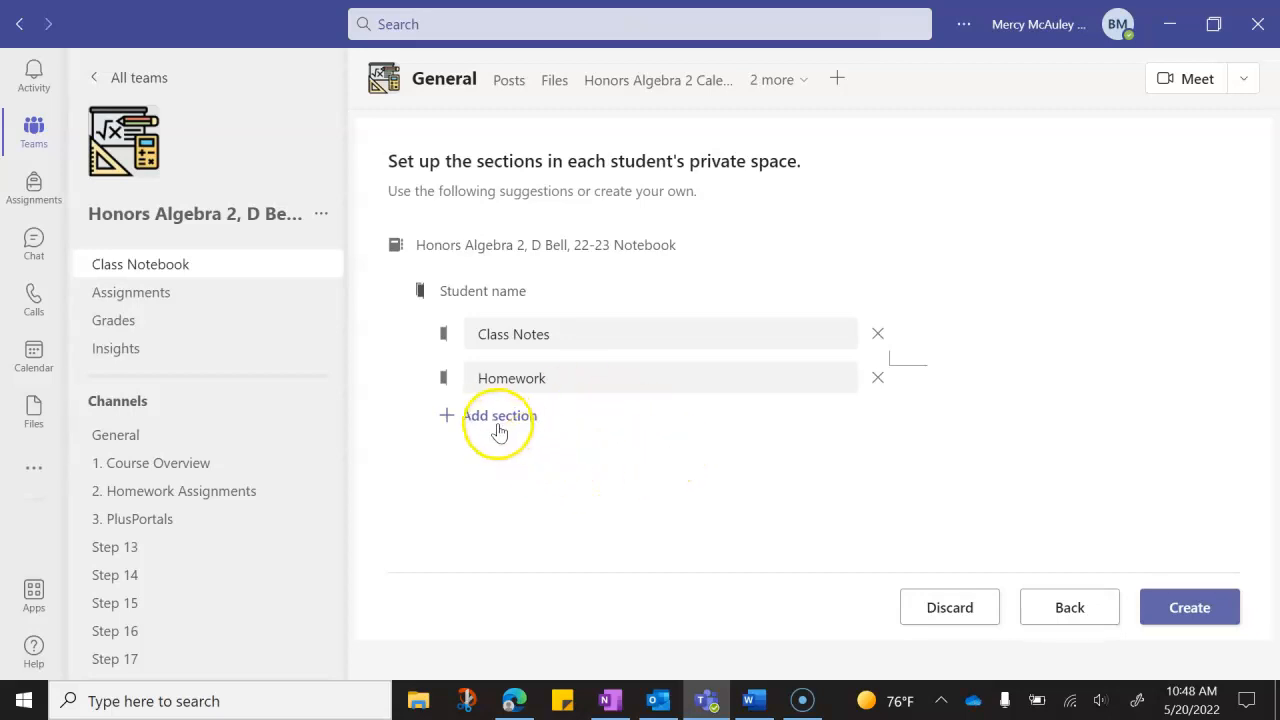
# Add six sections named Unit 1, Unit 2, Unit 3, Unit 4, Unit 5 and Unit 6 to each student's private space
pyautogui.click(492, 418)
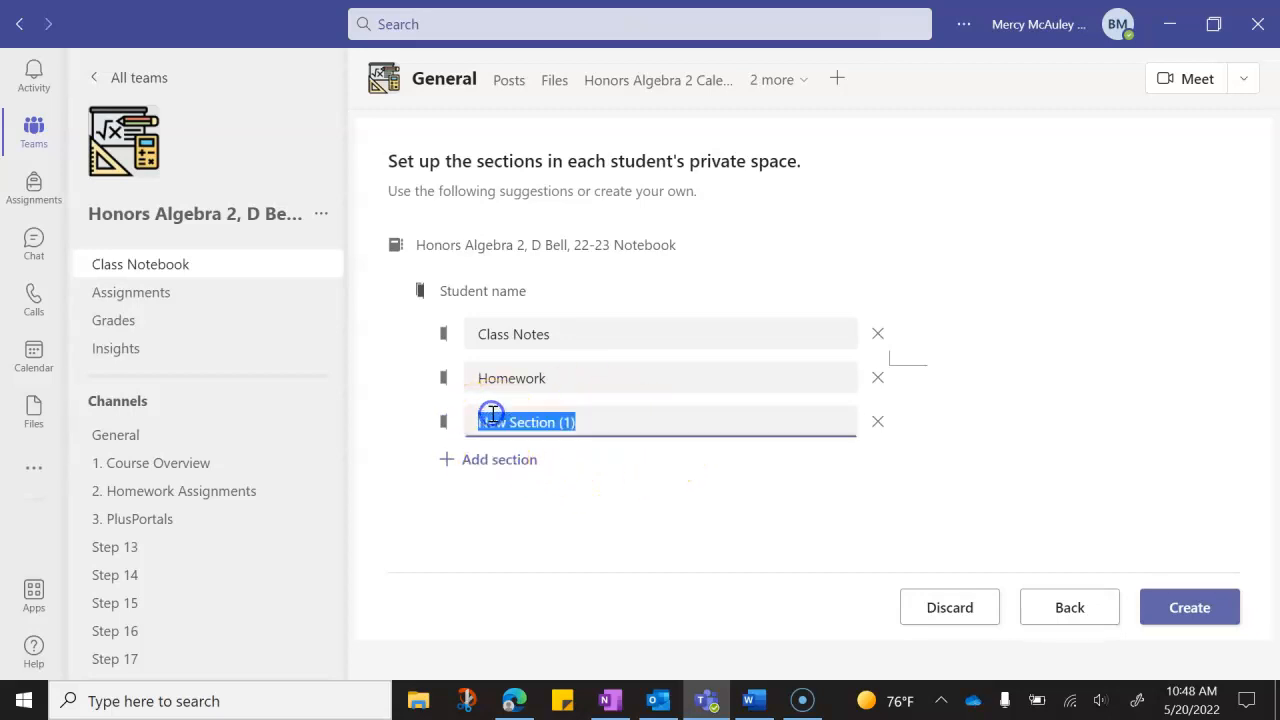
pyautogui.write('Unit 1')
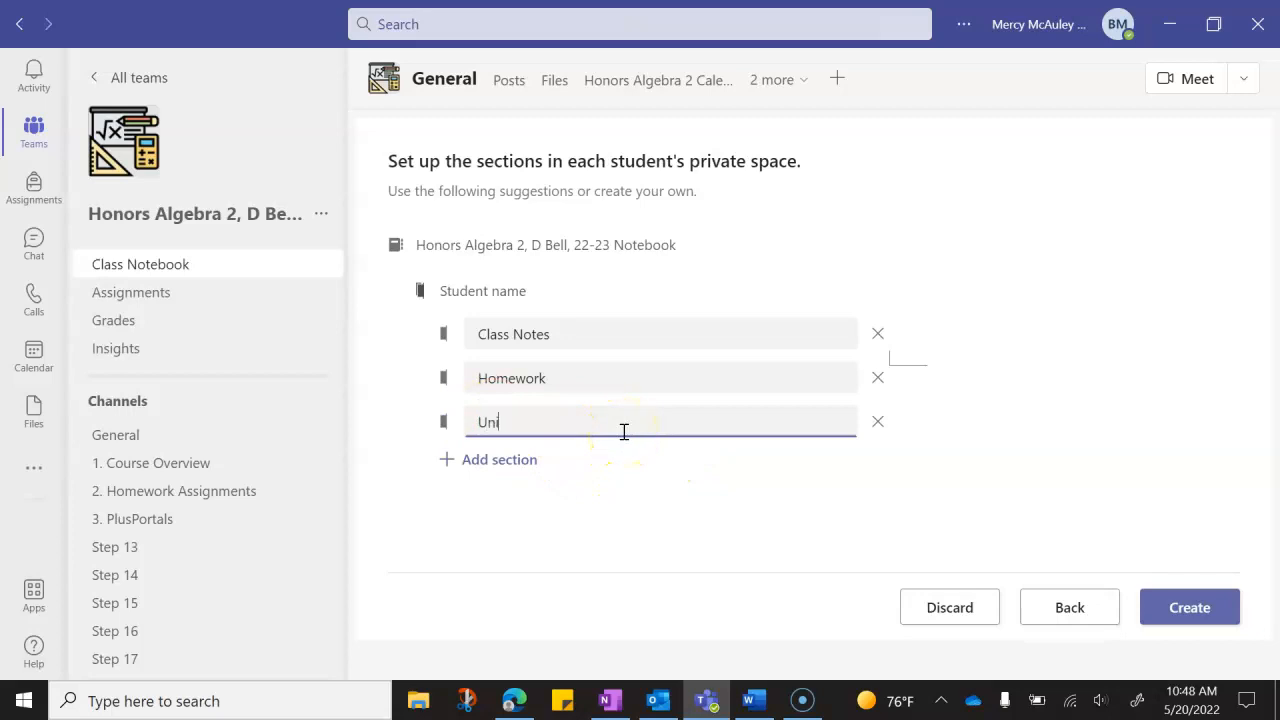
pyautogui.click(528, 459)
pyautogui.write('Unit 2')
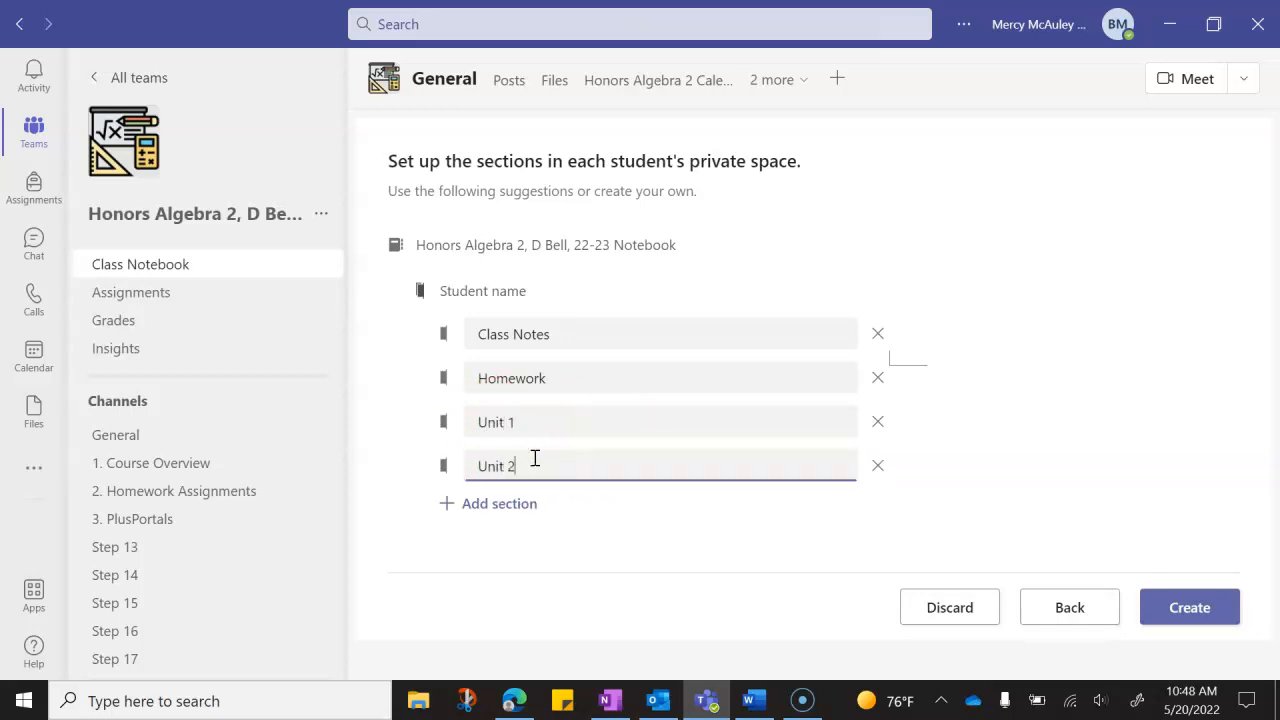
pyautogui.click(499, 504)
pyautogui.write('U')
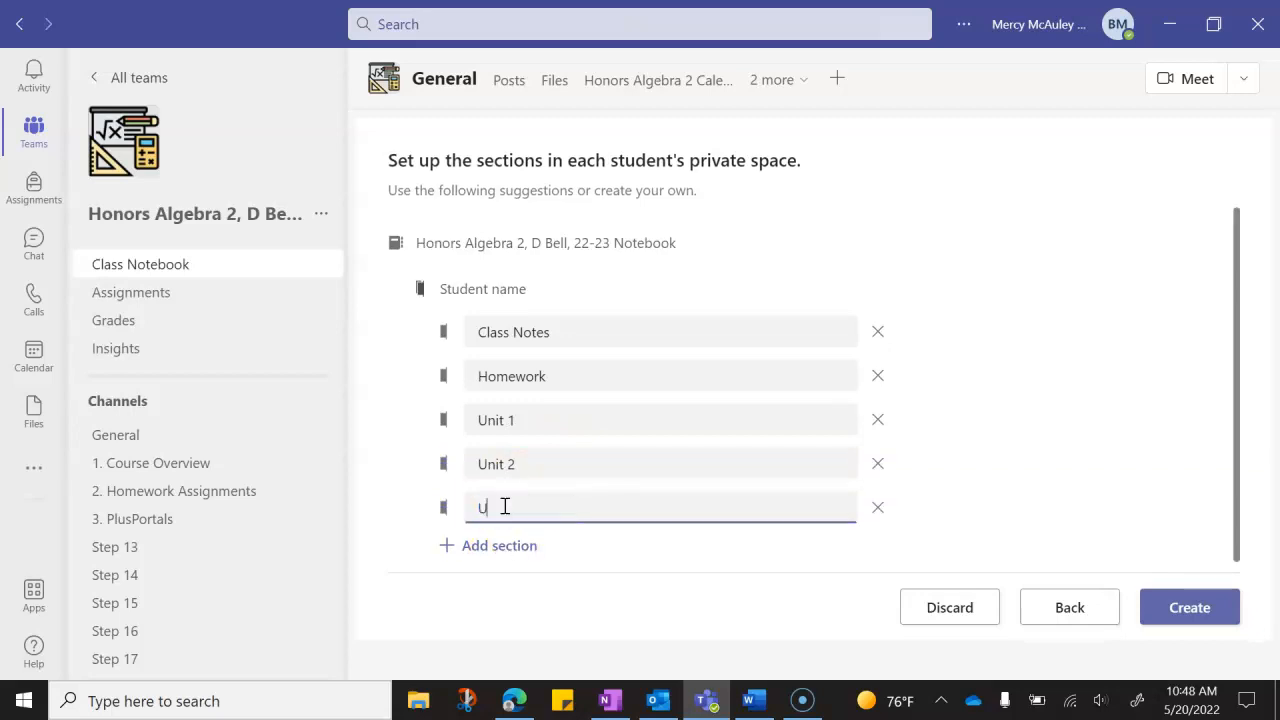
pyautogui.write('nit 3')
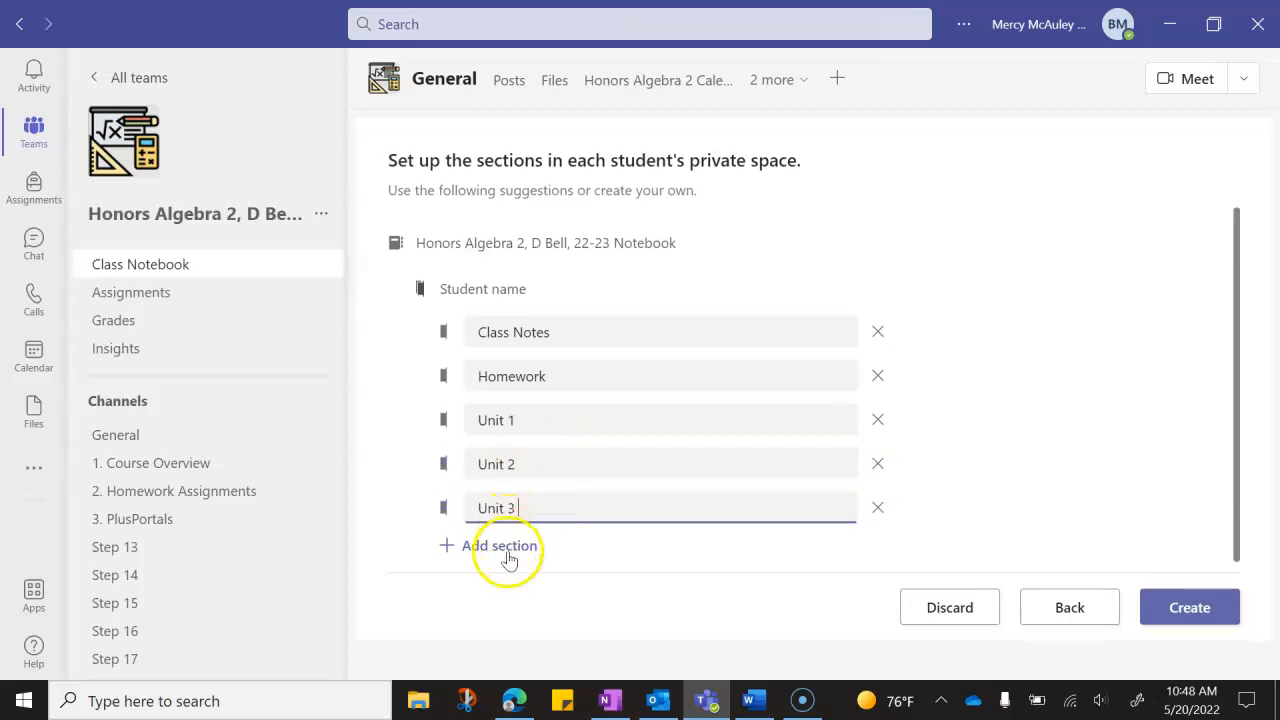
pyautogui.click(509, 545)
pyautogui.write('Unit 4')
pyautogui.scroll(-1, 620, 534)
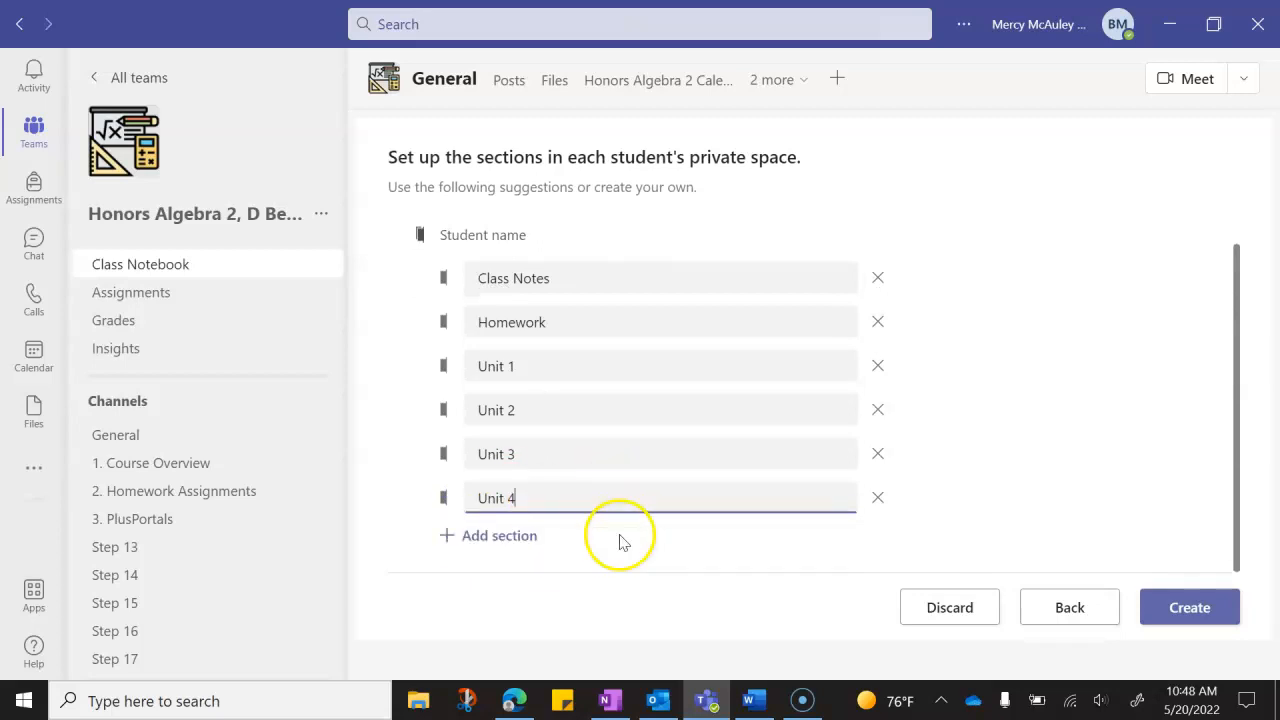
pyautogui.click(495, 535)
pyautogui.write('Unit 5')
pyautogui.scroll(-1, 591, 536)
pyautogui.click(491, 535)
pyautogui.write('U')
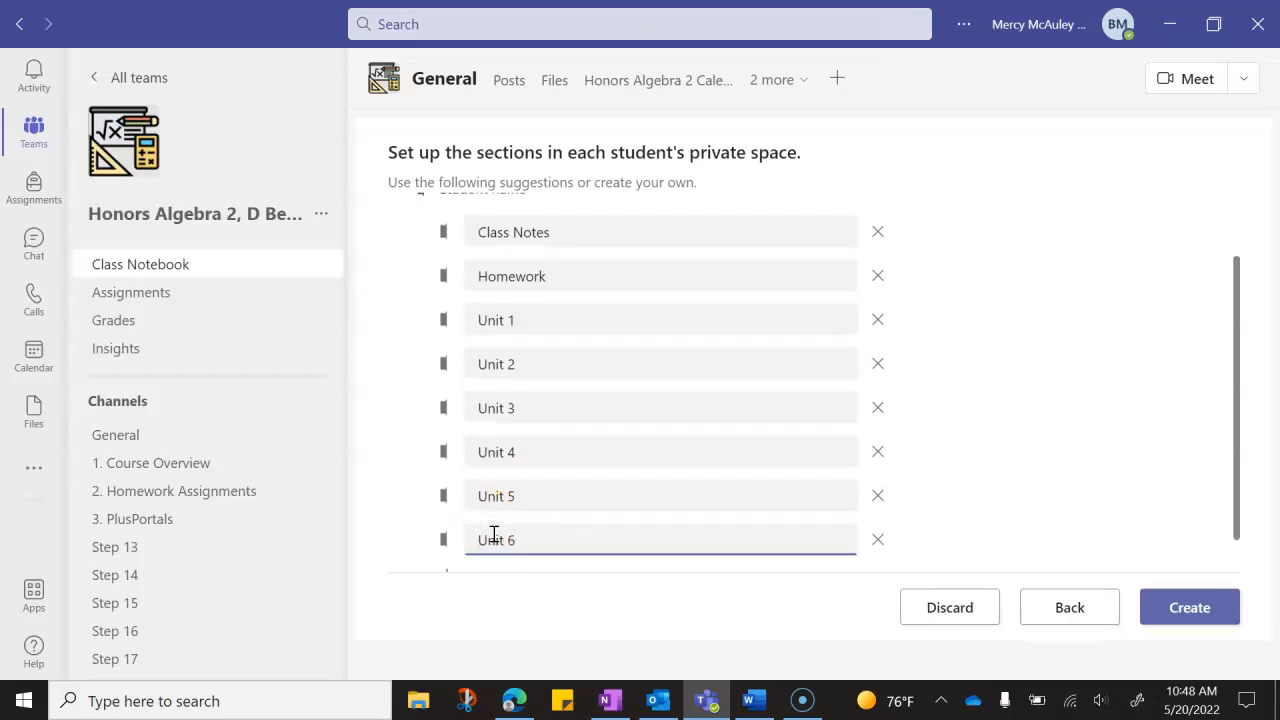
# Remove the Class Notes and Homework sections from each student's private space
pyautogui.scroll(2, 493, 535)
pyautogui.click(877, 319)
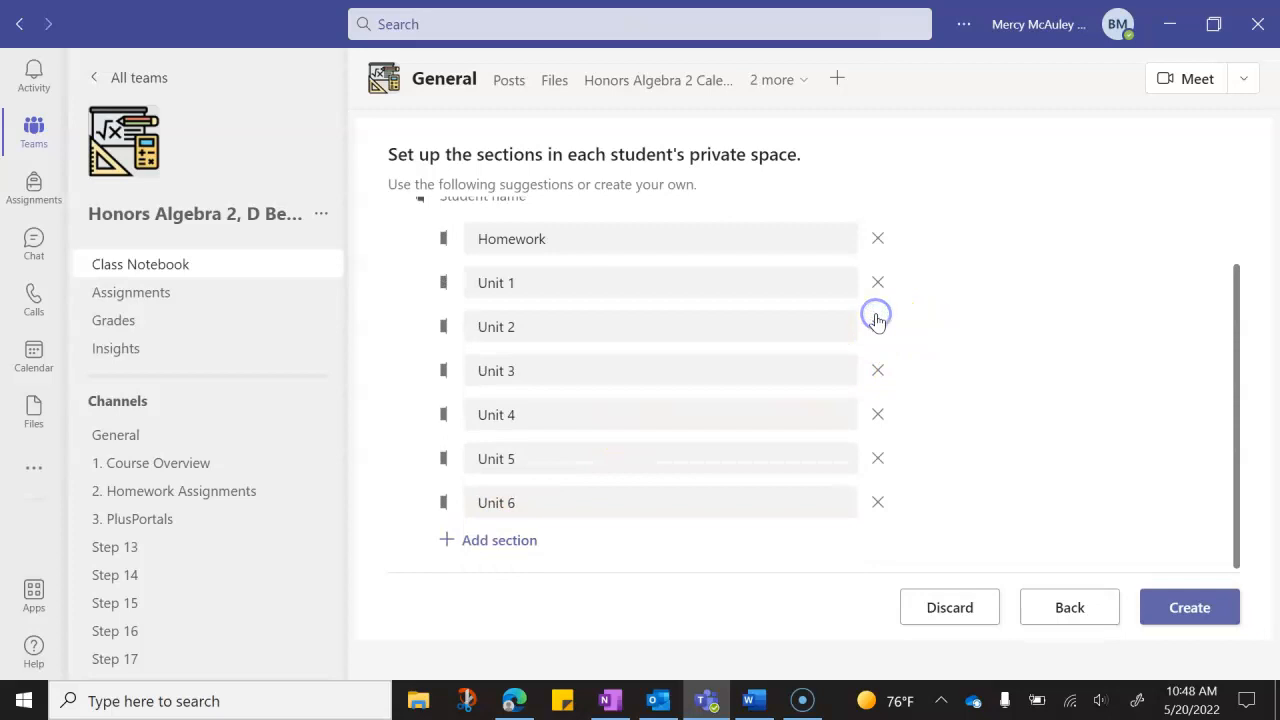
pyautogui.click(877, 240)
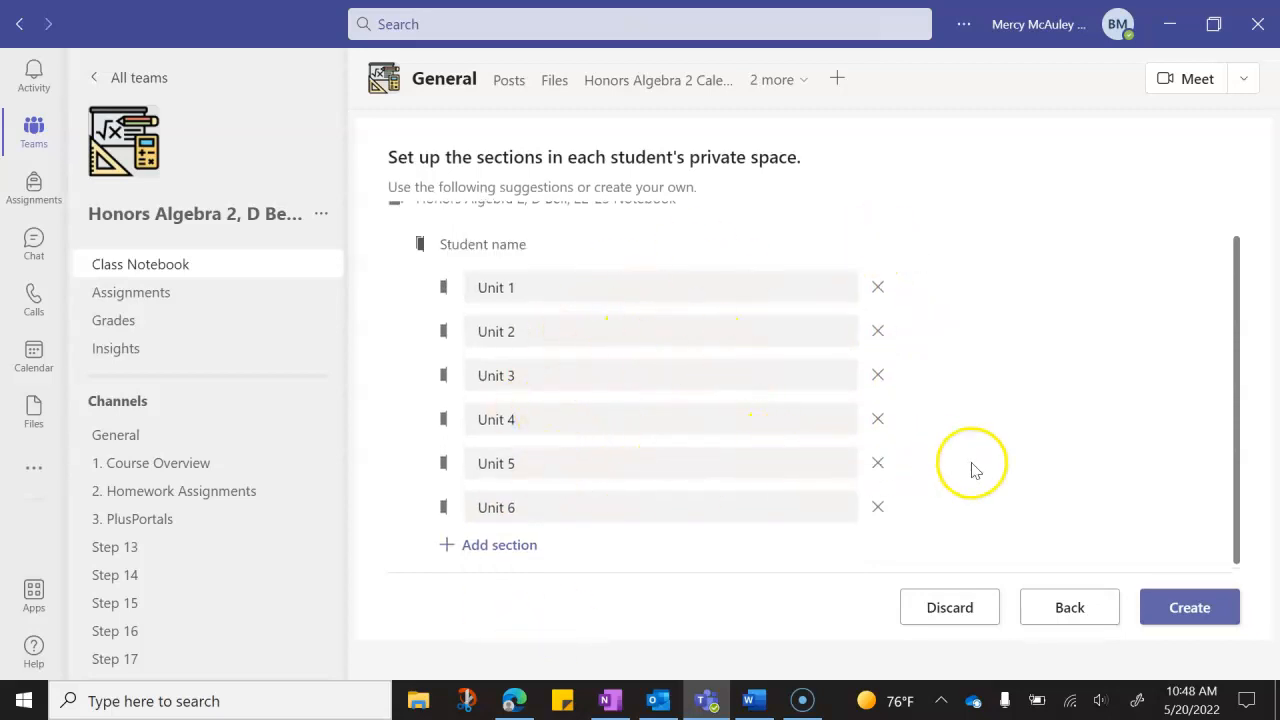
pyautogui.scroll(-1, 976, 471)
pyautogui.scroll(1, 976, 471)
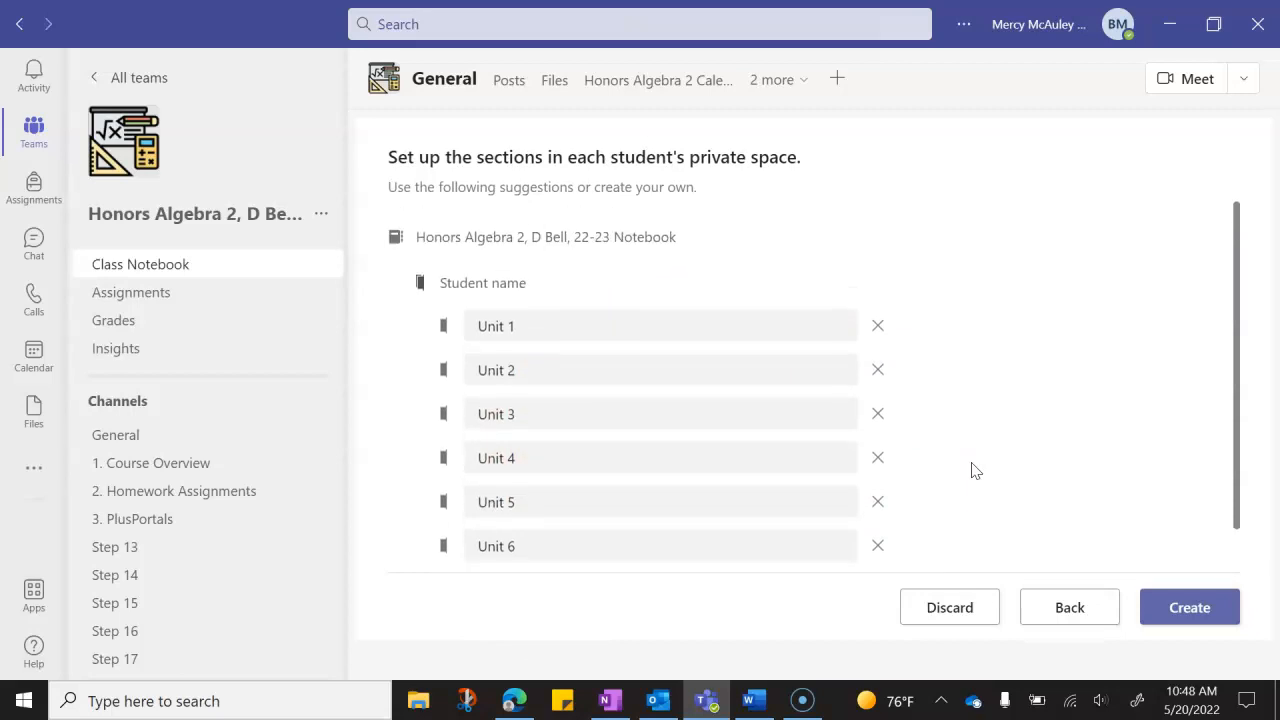
# Create the Honors Algebra 2 Class Notebook and expand the Teacher Only and Content Library groups in its section list
pyautogui.click(1177, 617)
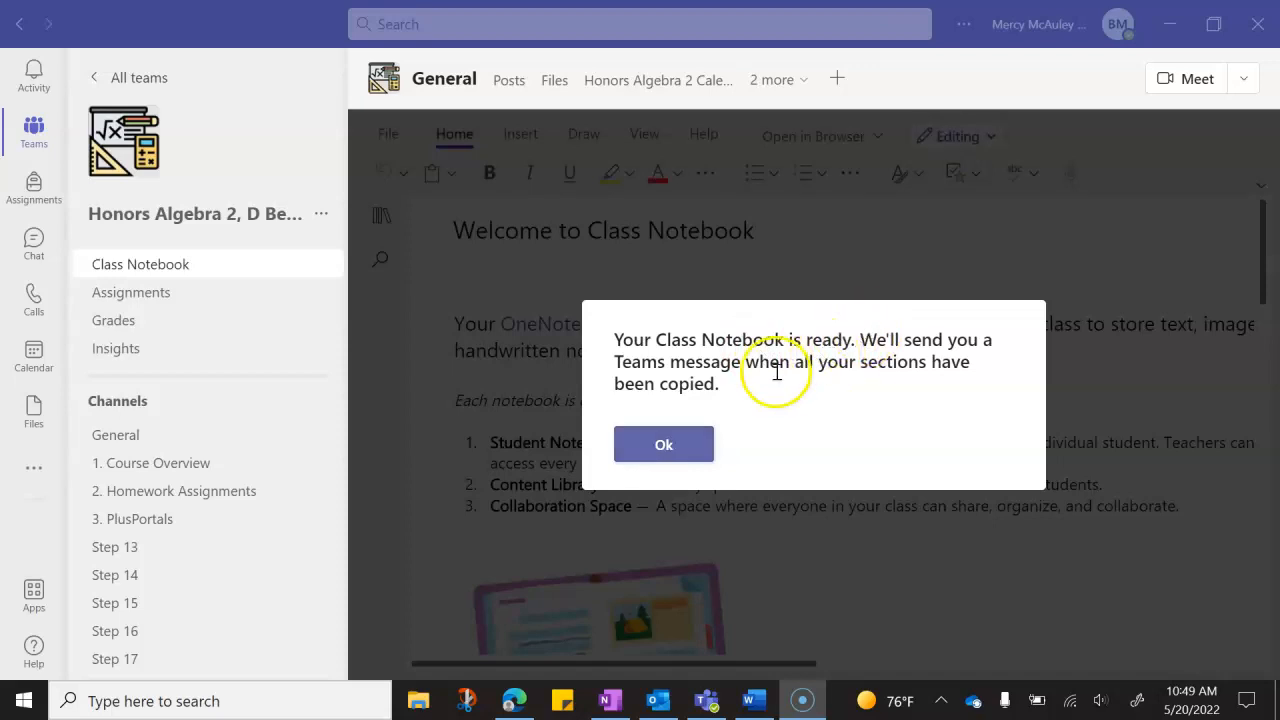
pyautogui.click(665, 448)
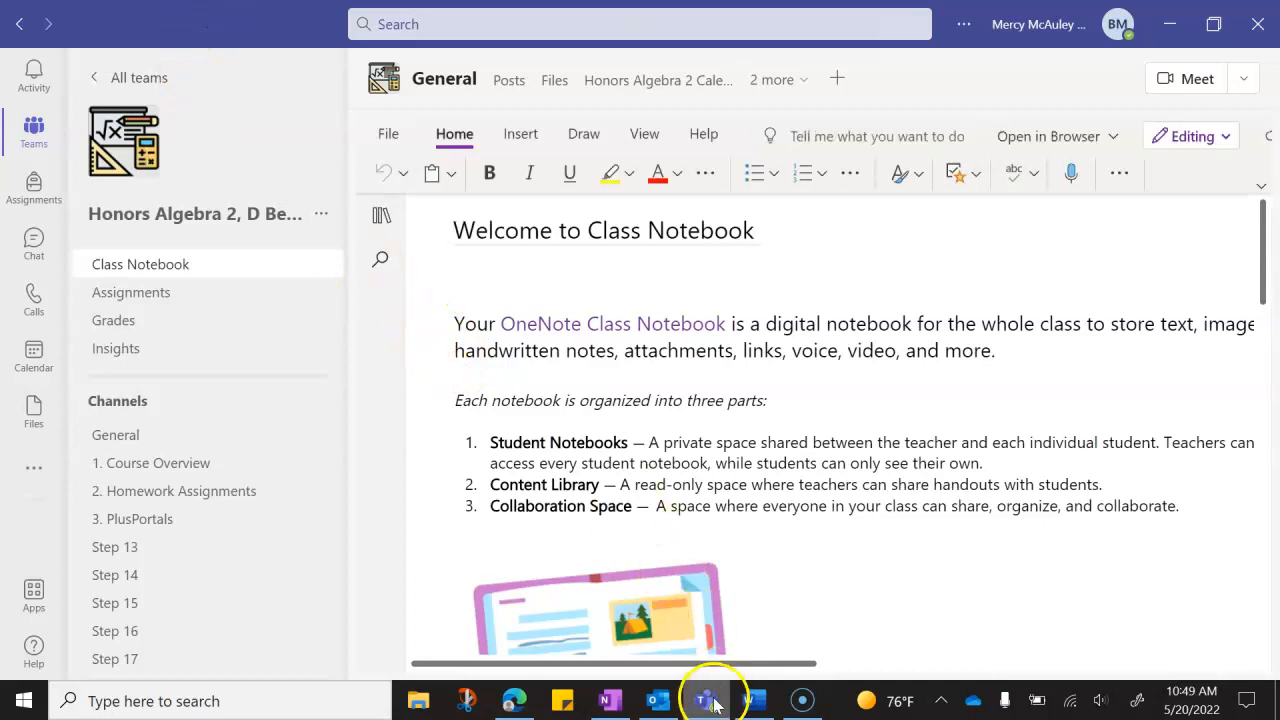
pyautogui.click(381, 218)
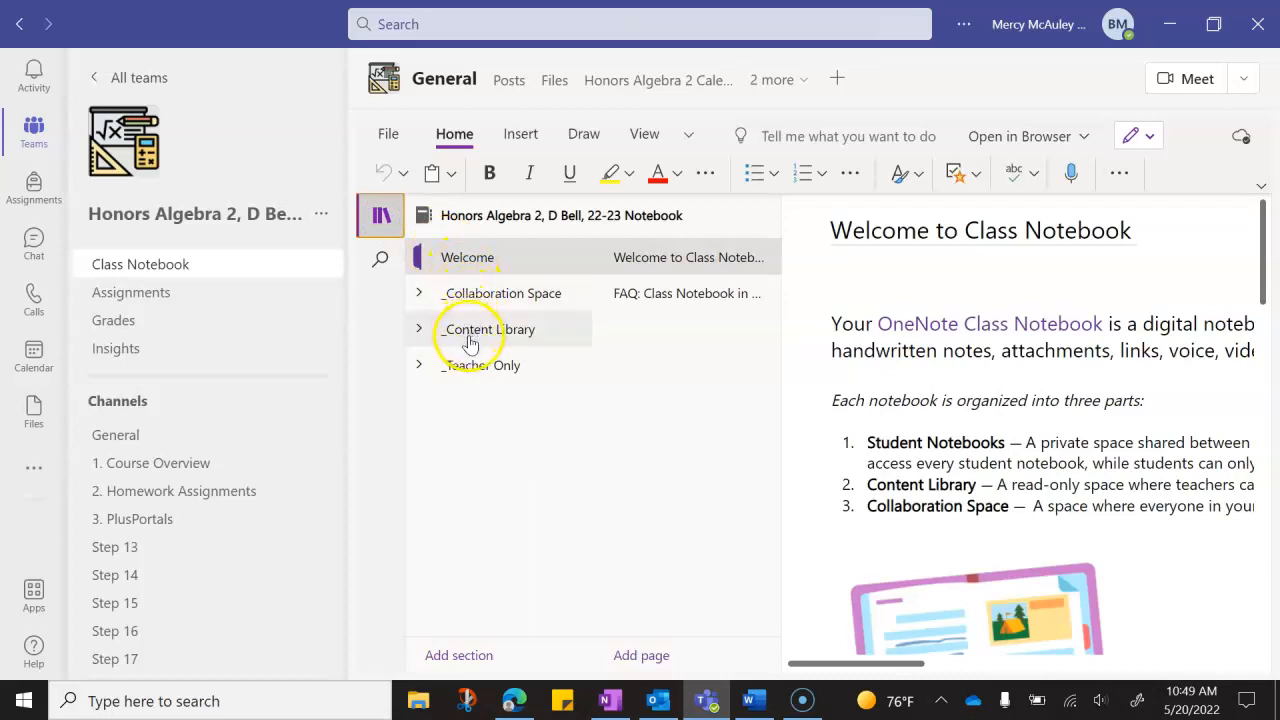
pyautogui.click(463, 365)
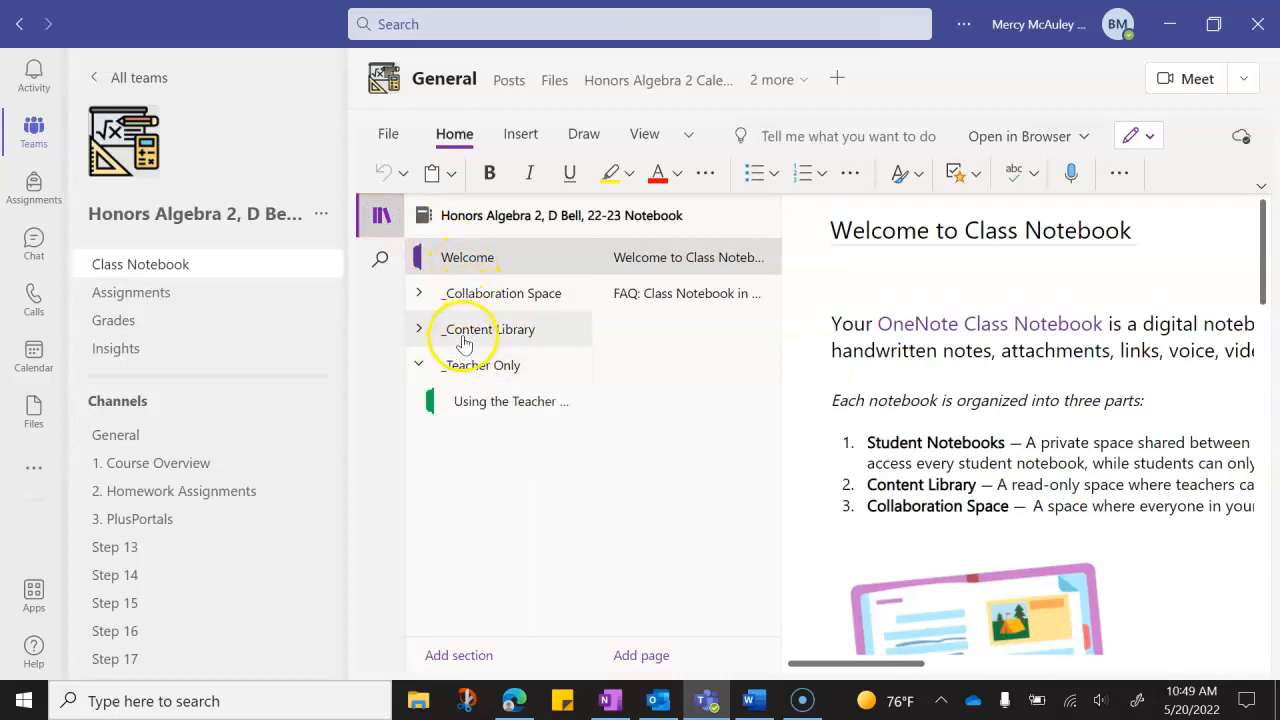
pyautogui.click(465, 338)
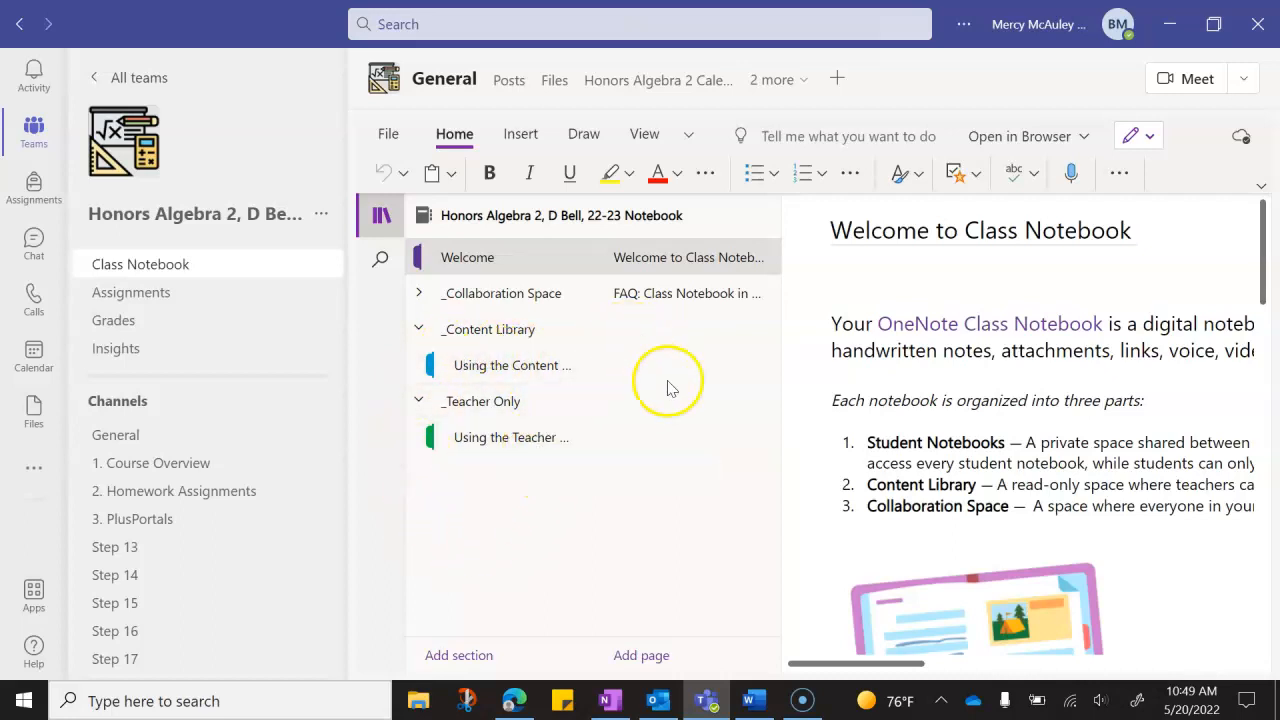
# Open the Honors Algebra 2 Class Notebook in the OneNote desktop app
pyautogui.moveTo(610, 705)
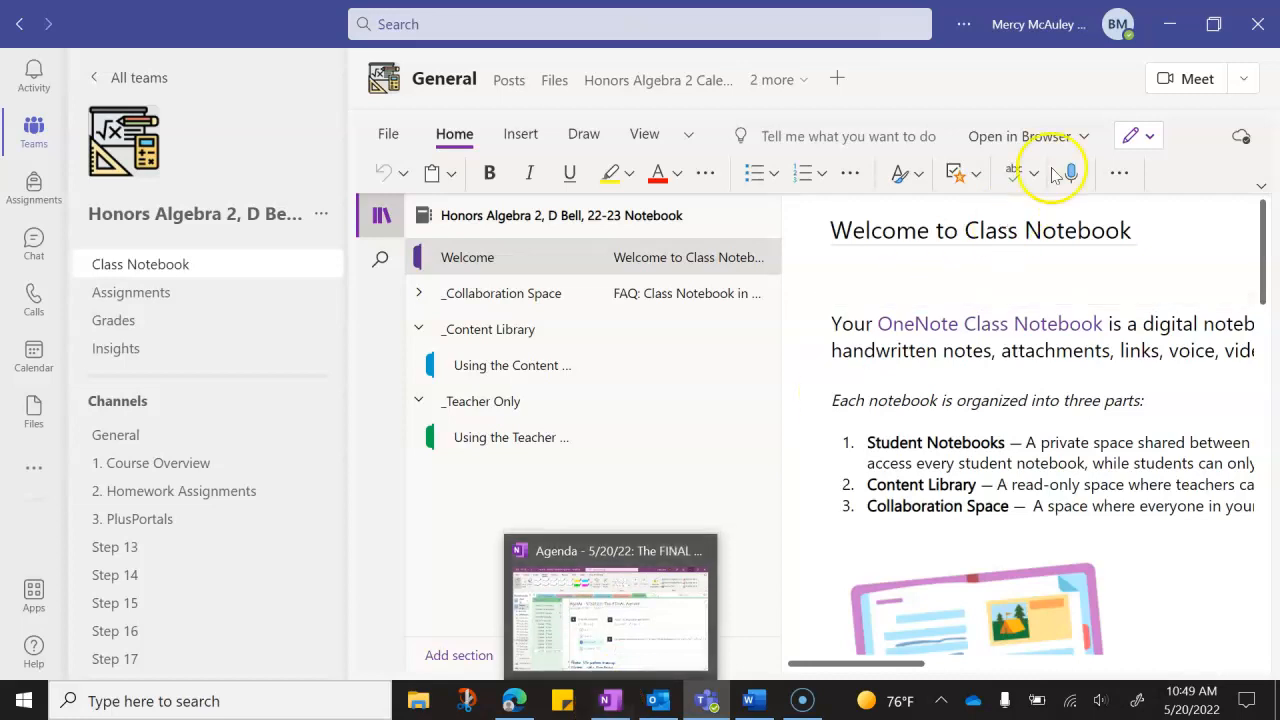
pyautogui.click(1084, 138)
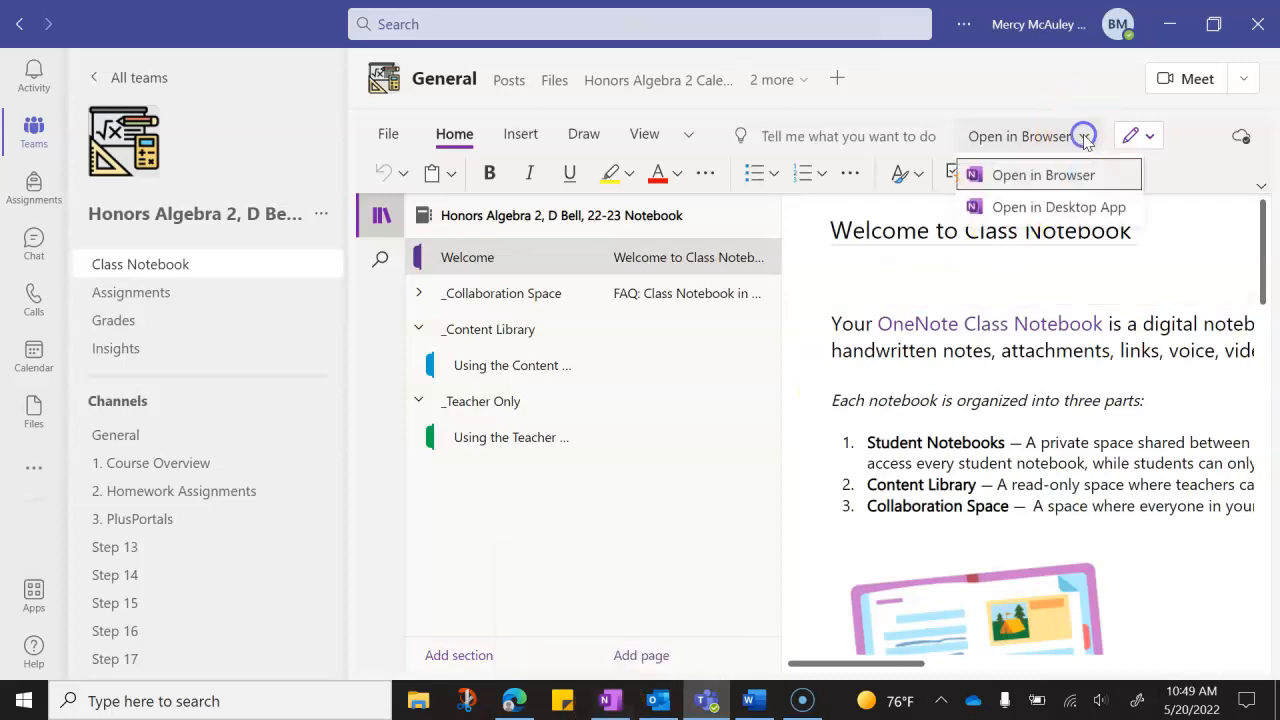
pyautogui.click(1066, 210)
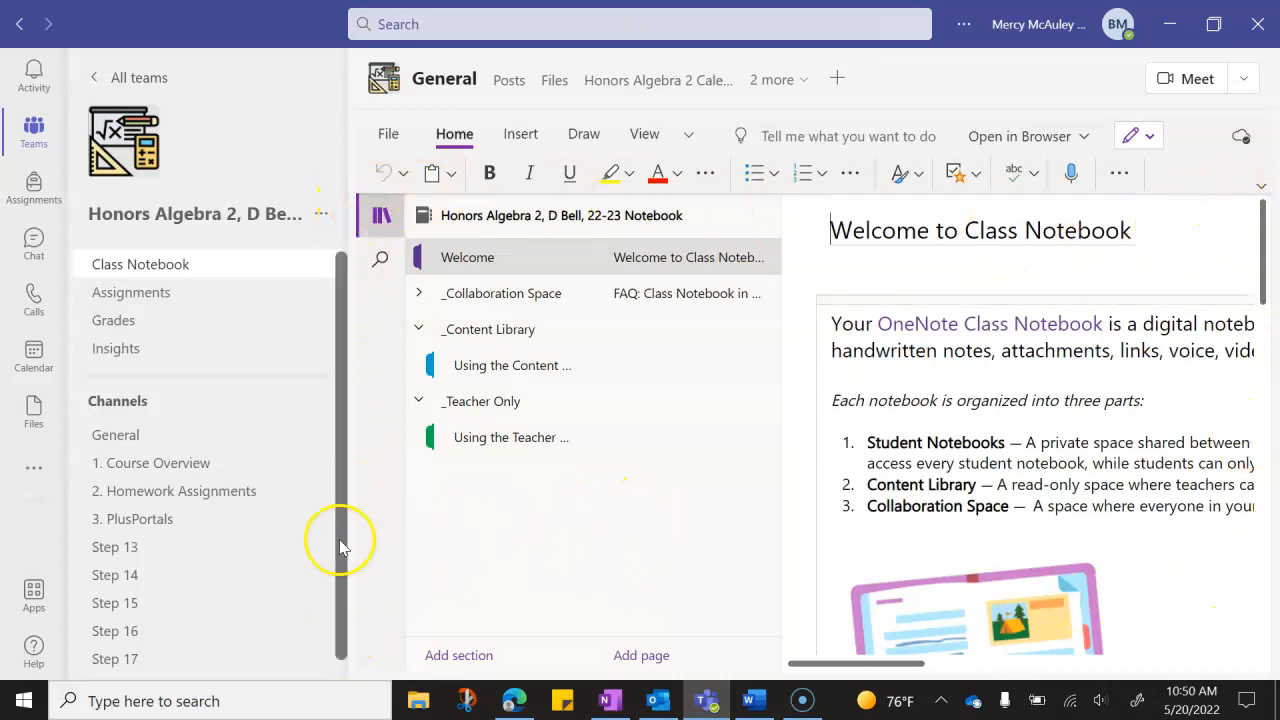
# Switch to the Intro to Fundamentals of IT, U Bell, 22-23 team and start setting up a blank OneNote Class Notebook
pyautogui.click(142, 80)
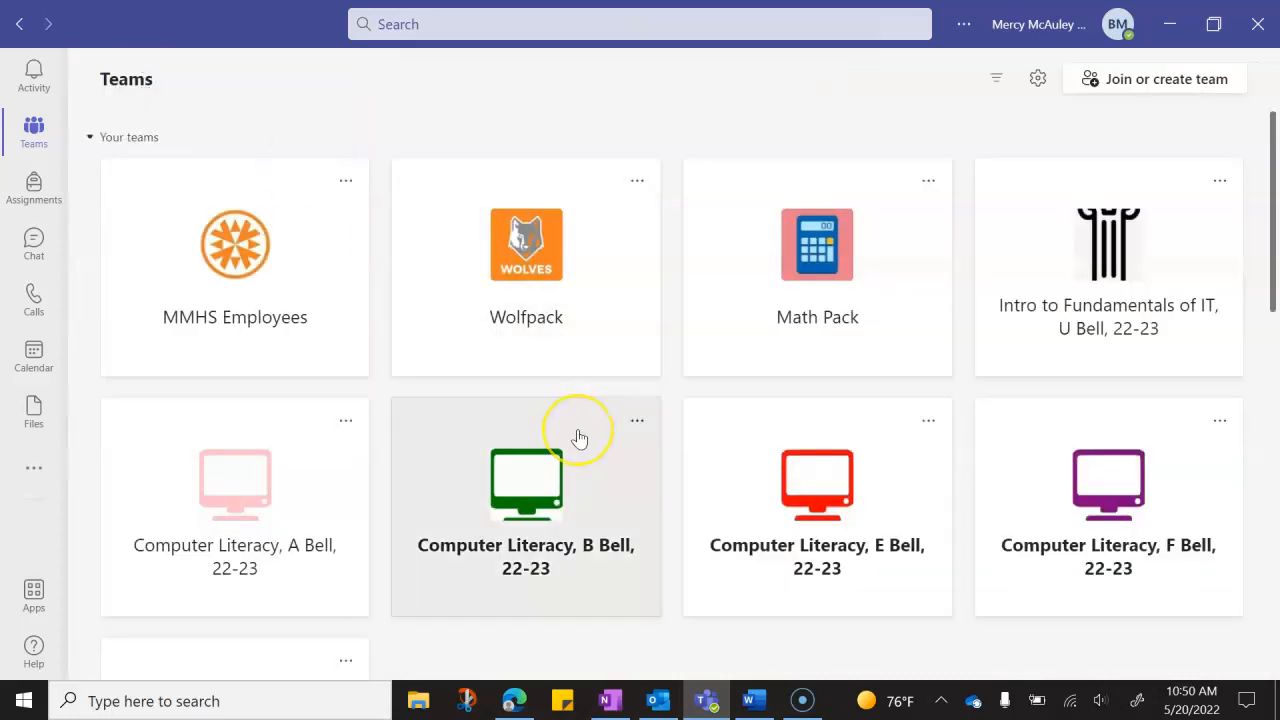
pyautogui.click(1087, 293)
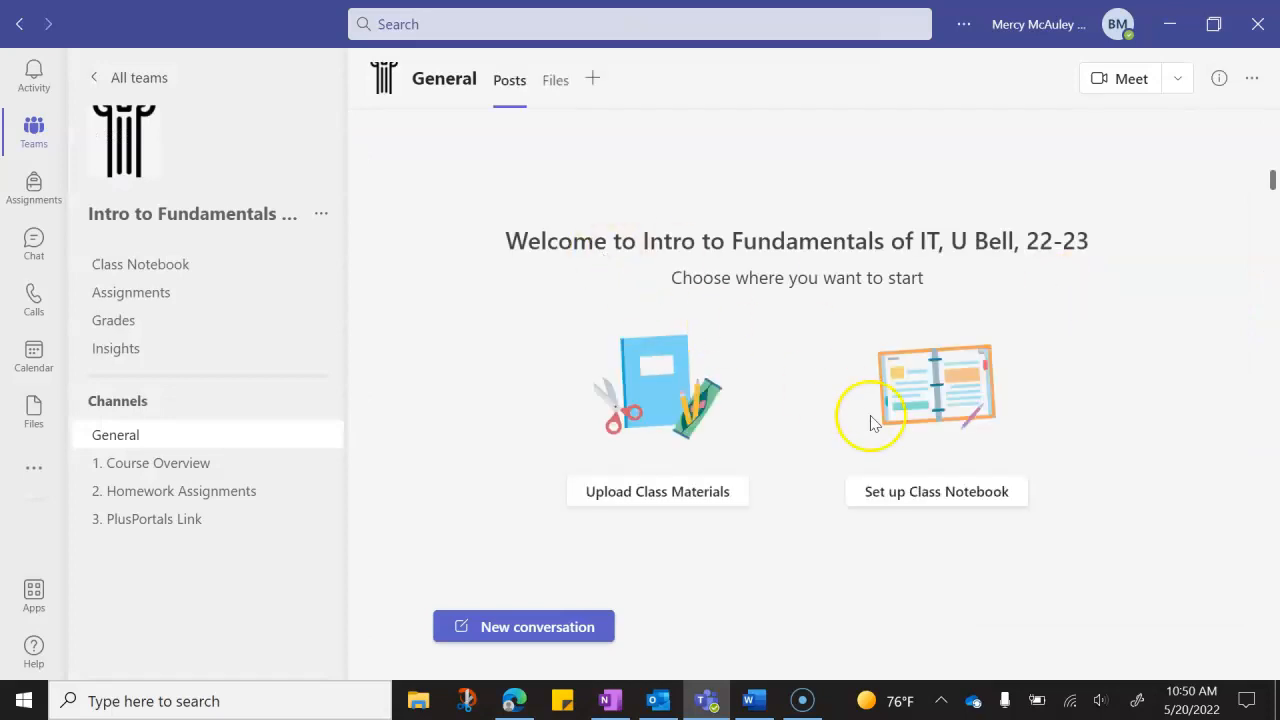
pyautogui.click(908, 495)
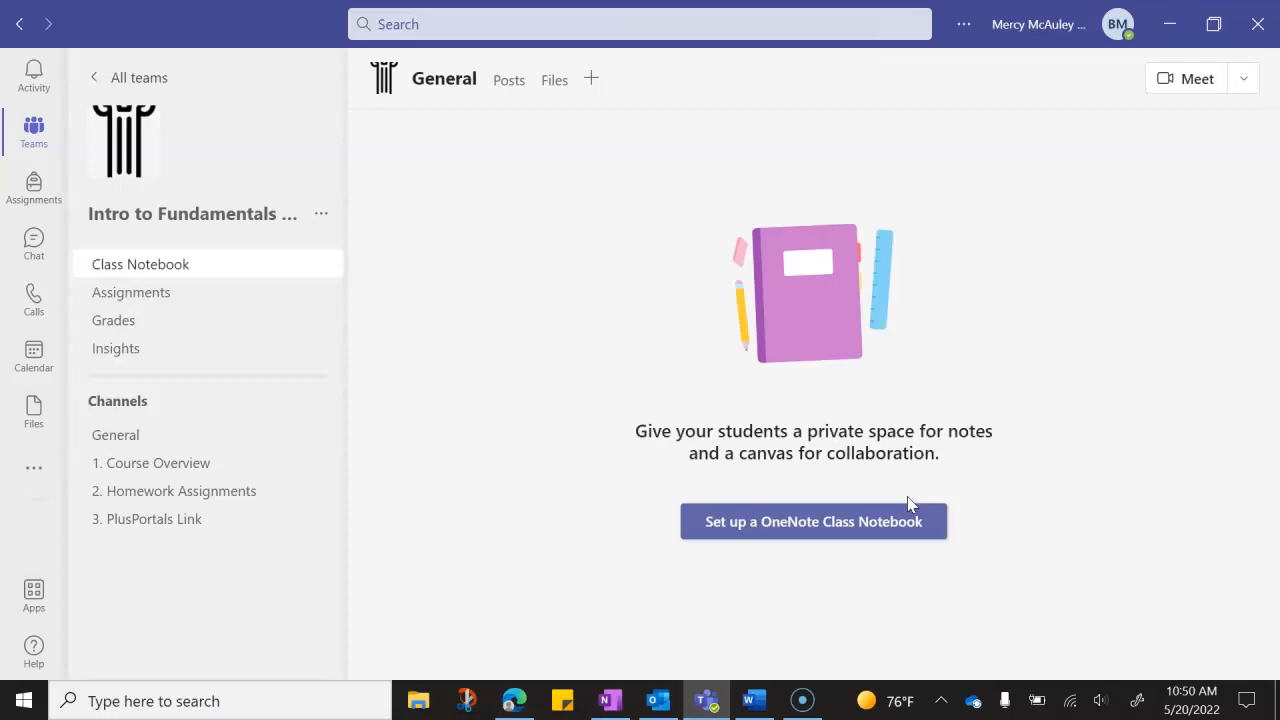
pyautogui.click(820, 522)
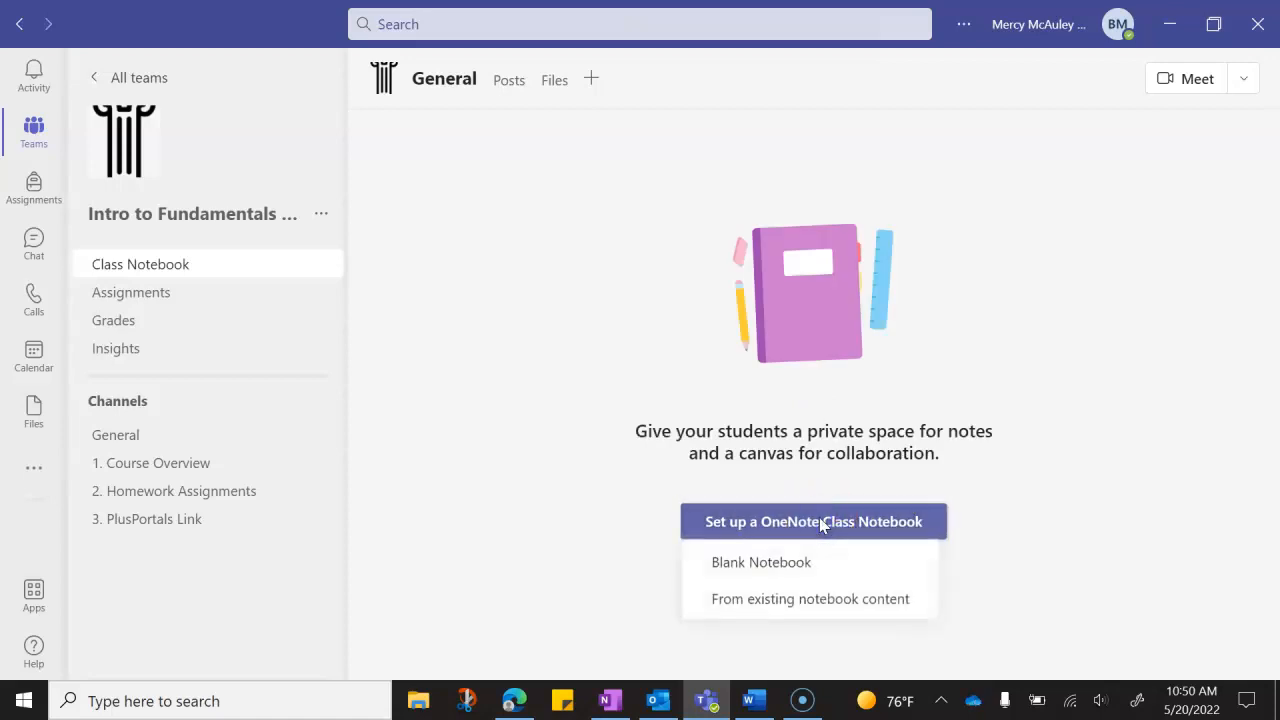
pyautogui.click(771, 568)
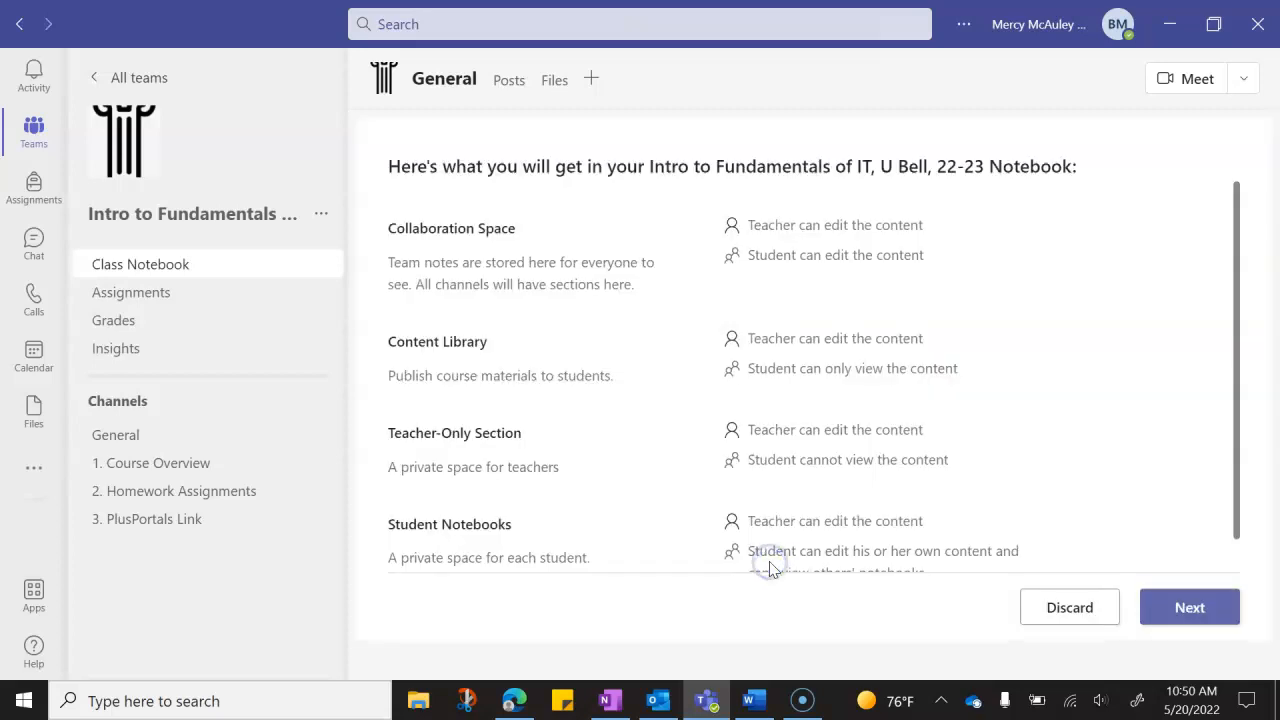
# Remove the suggested Quizzes section from each student's private space and create the Intro to Fundamentals of IT notebook
pyautogui.scroll(-1, 808, 450)
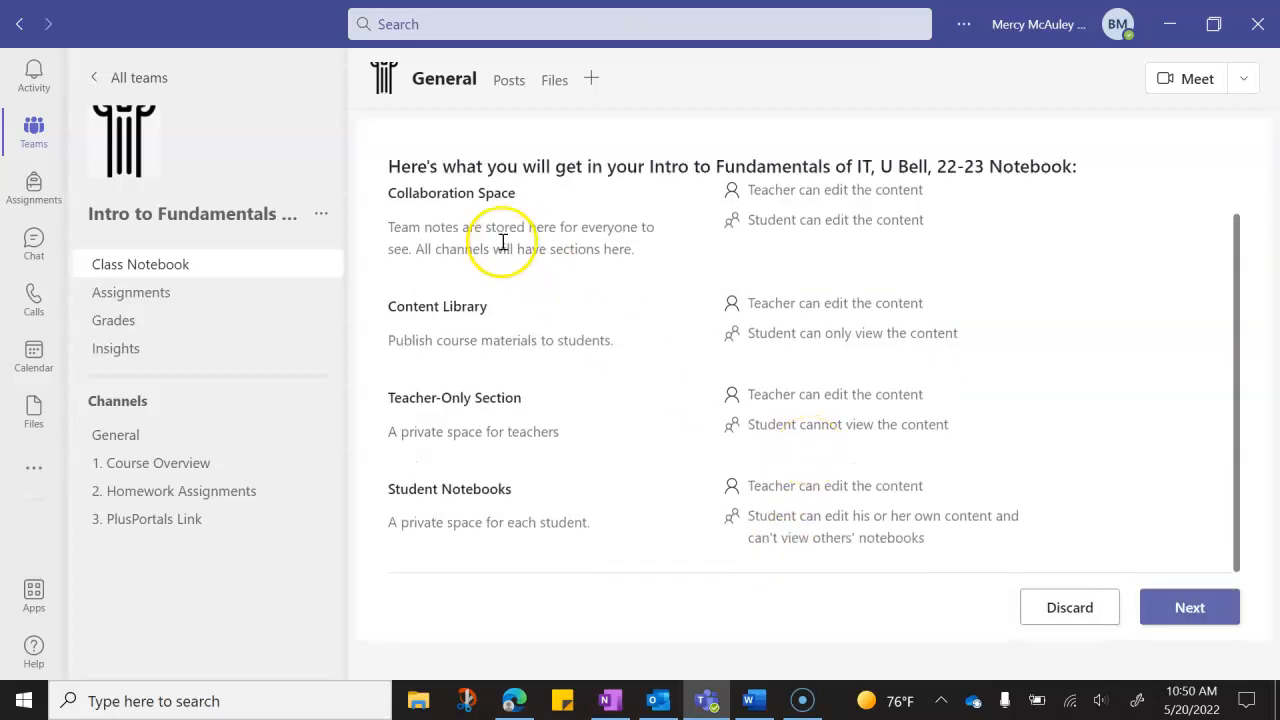
pyautogui.click(1160, 606)
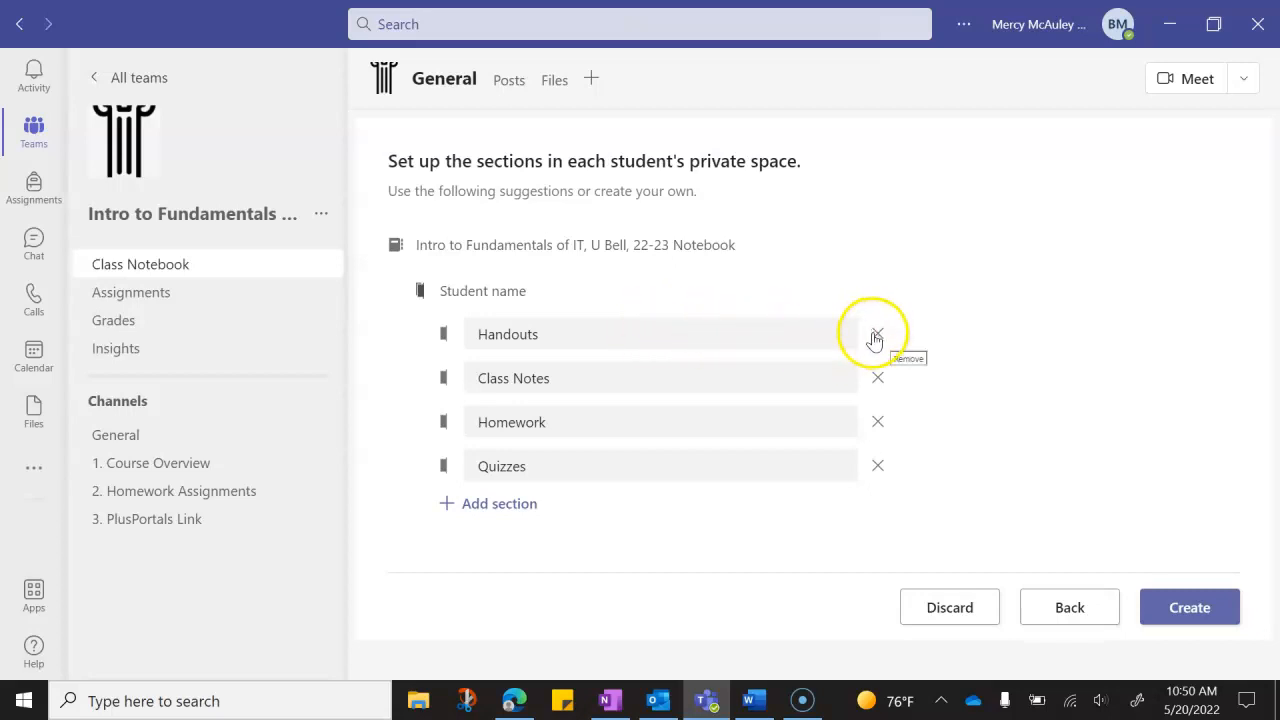
pyautogui.click(878, 468)
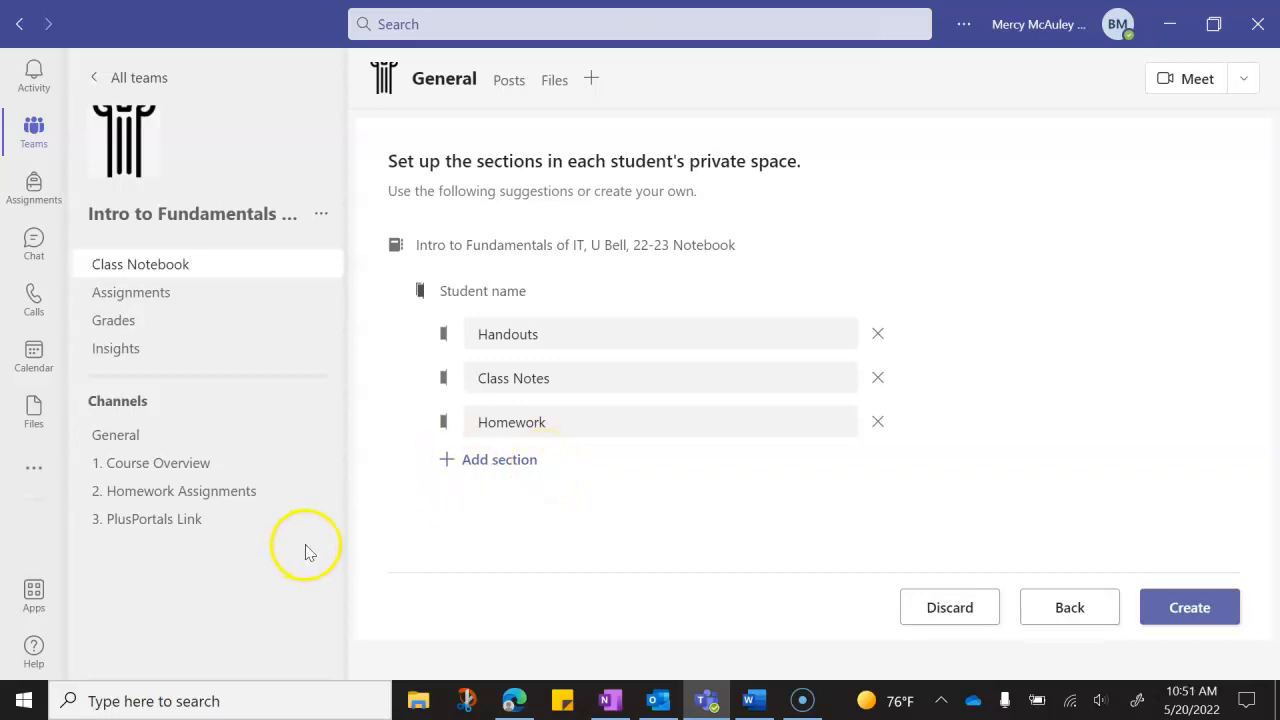
pyautogui.click(1180, 619)
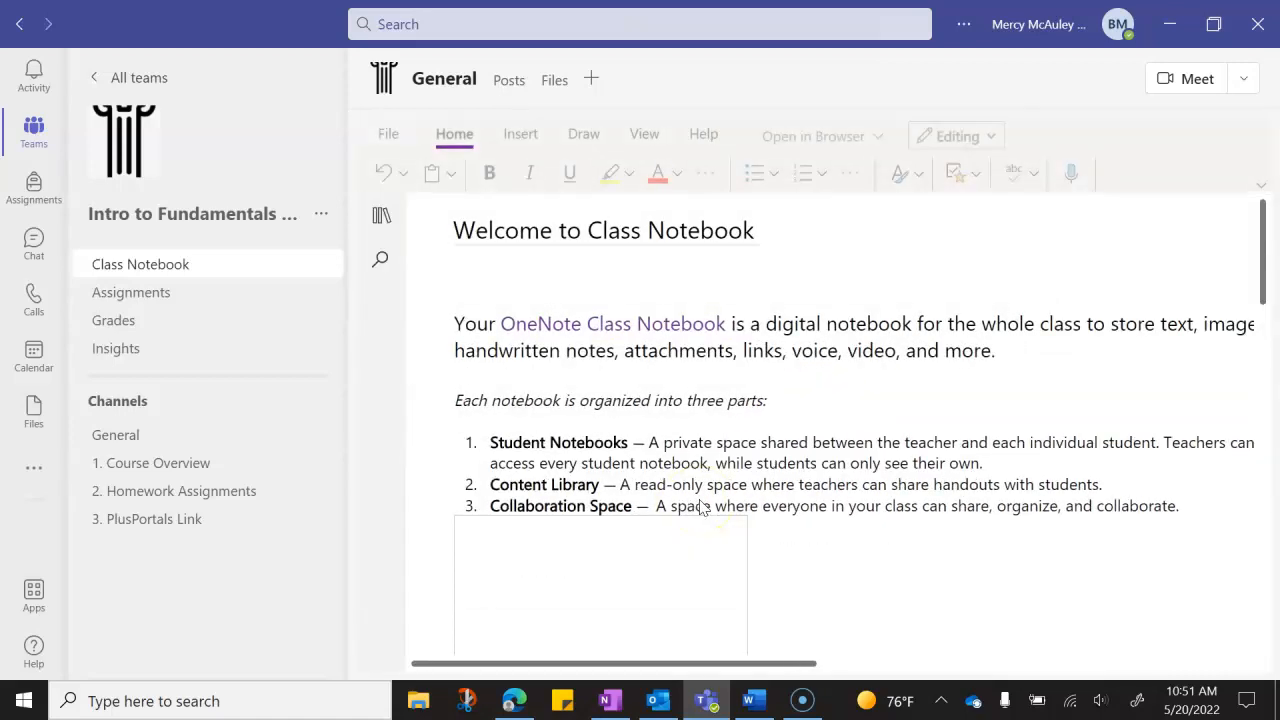
# Show the new notebook's section list and check the contents of its Teacher Only group
pyautogui.click(380, 220)
pyautogui.click(470, 362)
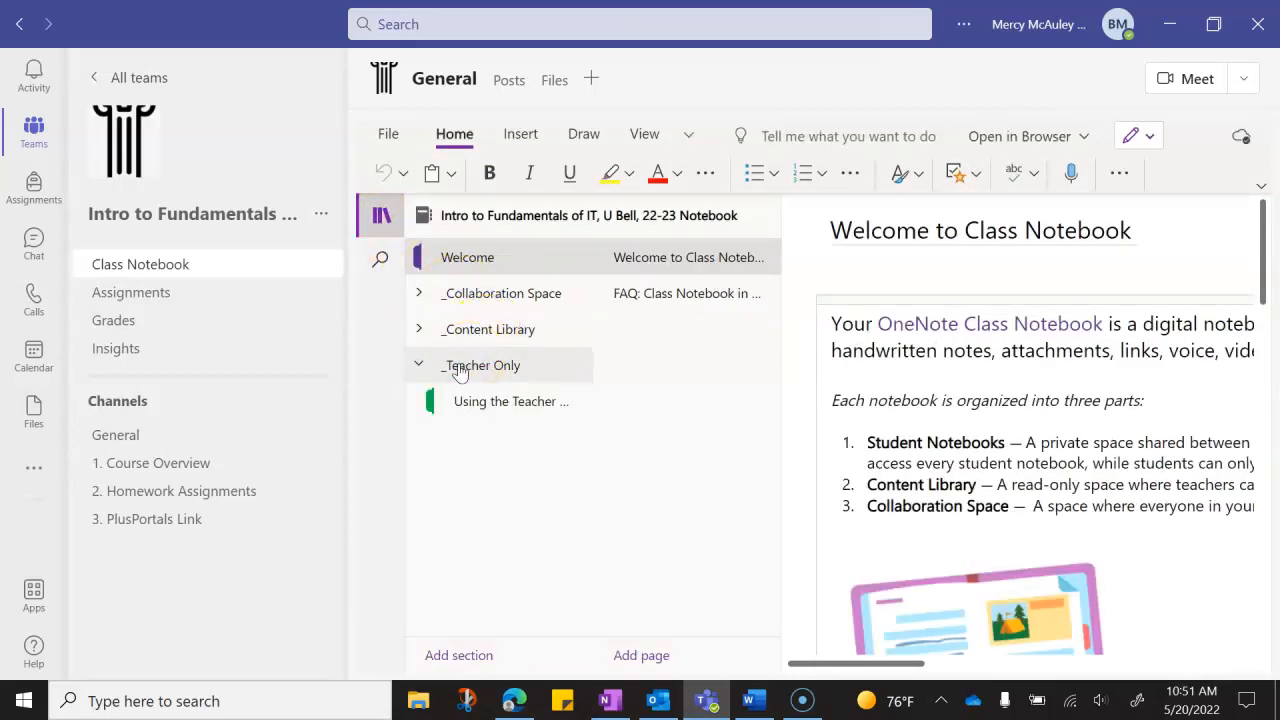
pyautogui.click(455, 365)
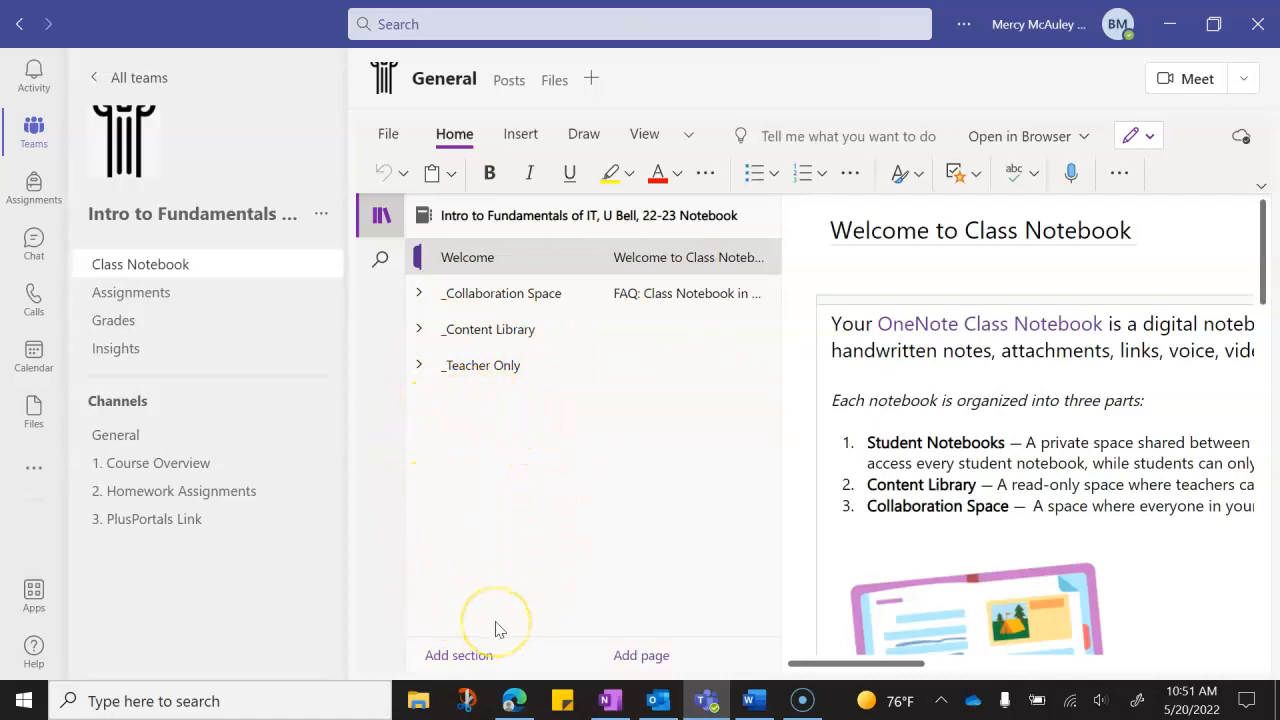
# Open the management options for the Intro to Fundamentals of IT team
pyautogui.click(318, 217)
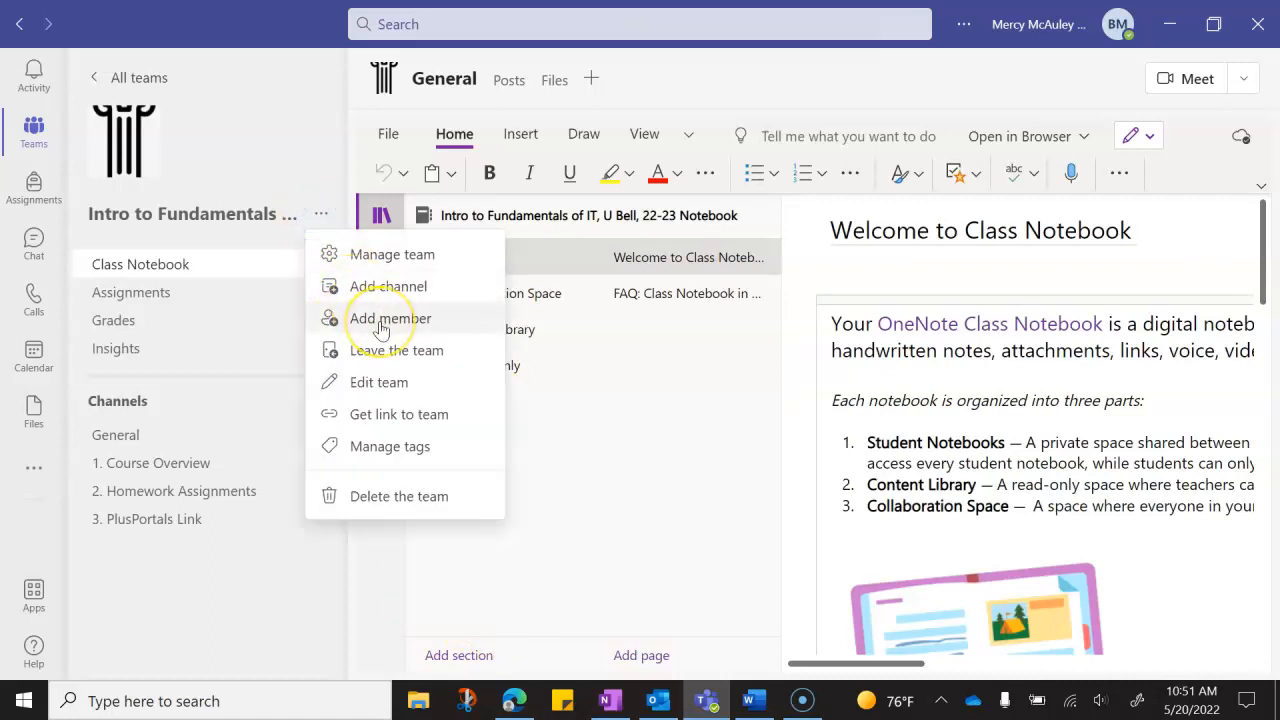